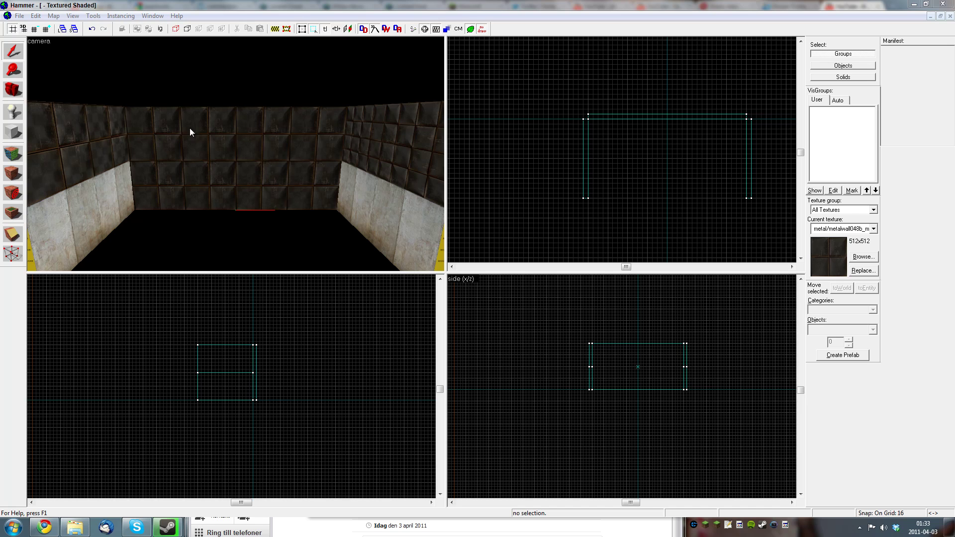
# Examine the room's textured back and side walls in the 3D view from several angles and distances
pyautogui.press('z')
pyautogui.press('w')
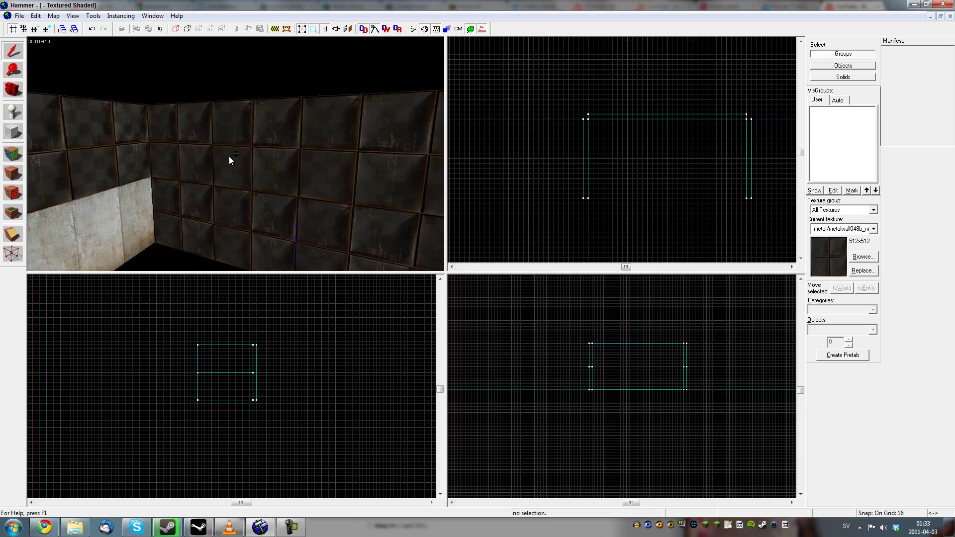
pyautogui.press('s')
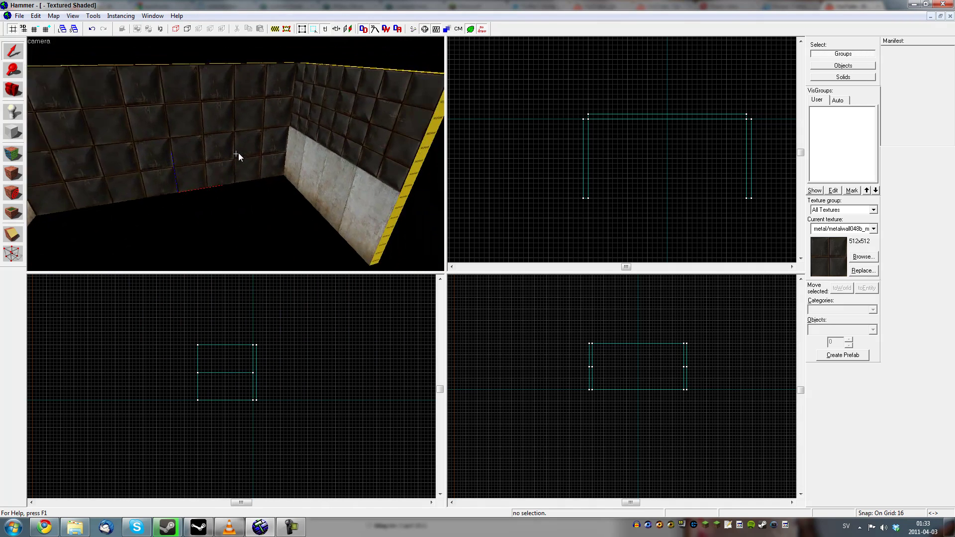
pyautogui.press('w')
pyautogui.press('s')
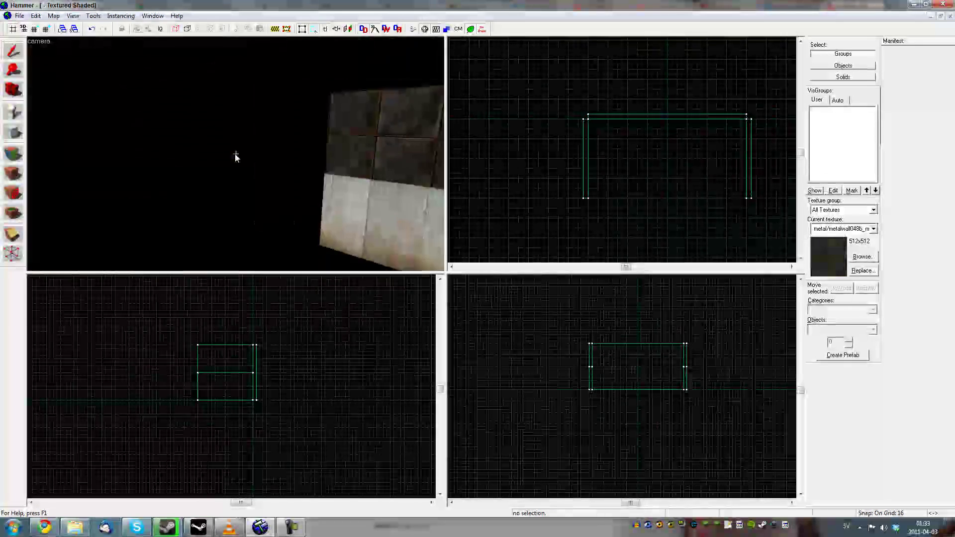
pyautogui.press('w')
pyautogui.press('w')
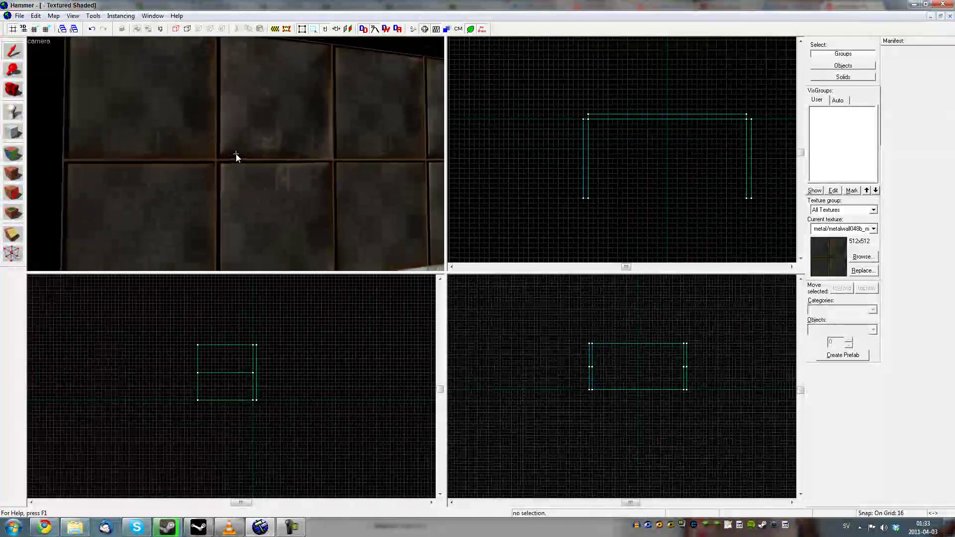
pyautogui.press('s')
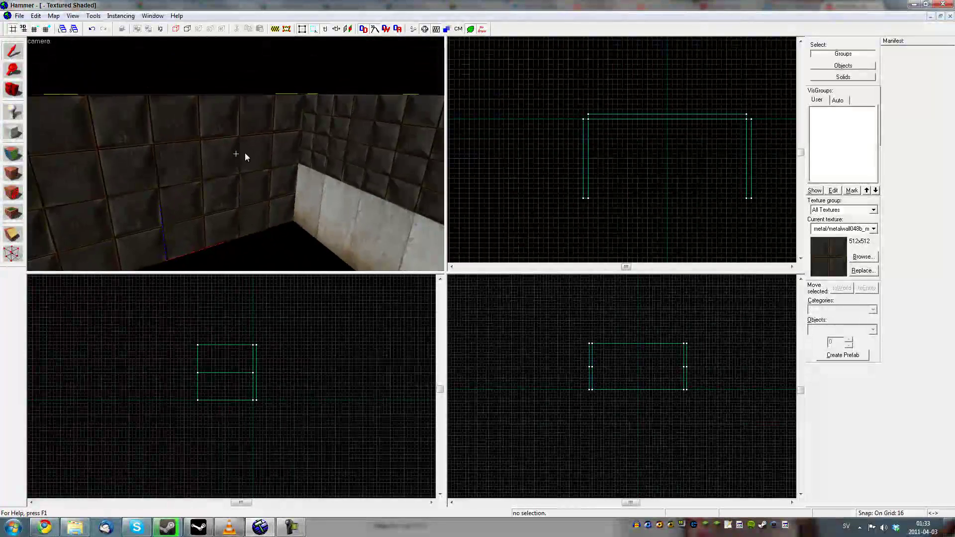
pyautogui.press('s')
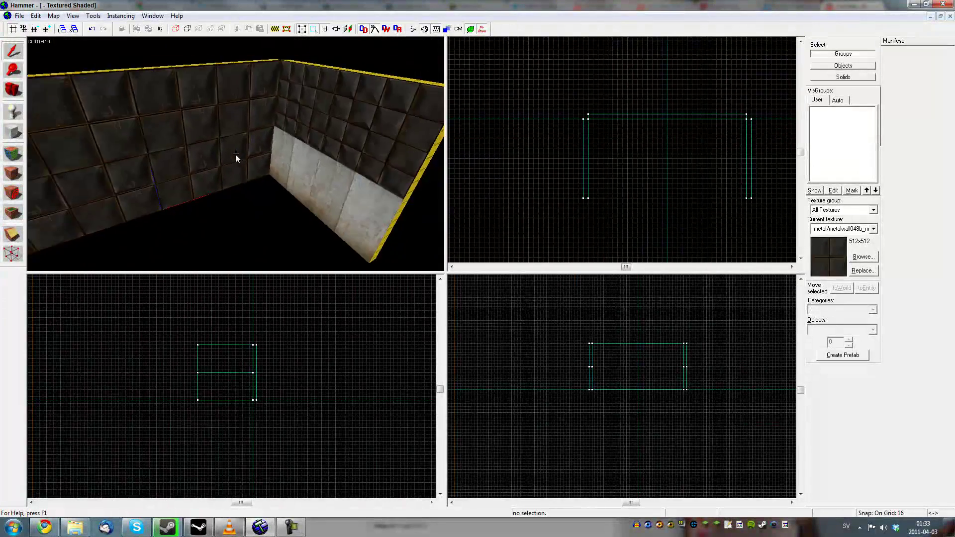
pyautogui.press('w')
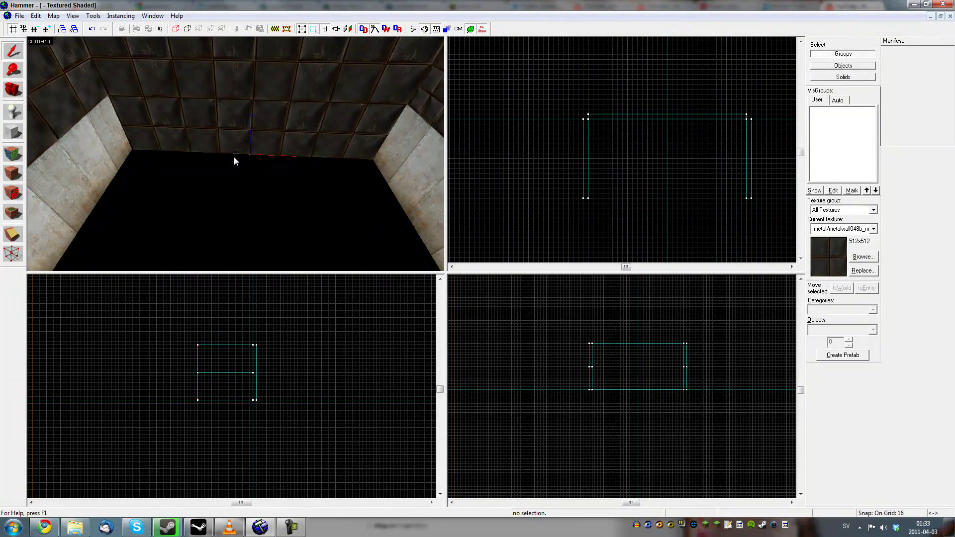
pyautogui.press('s')
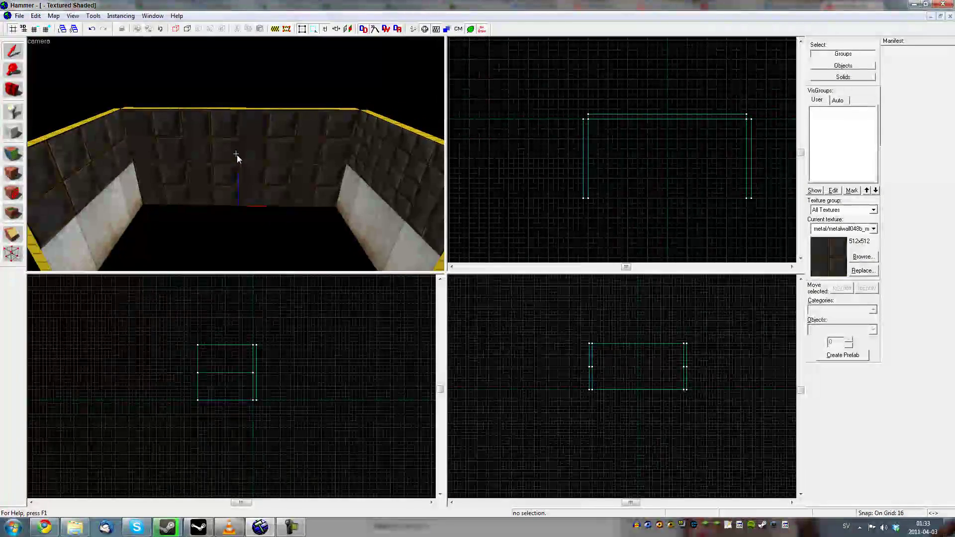
pyautogui.press('w')
pyautogui.press('s')
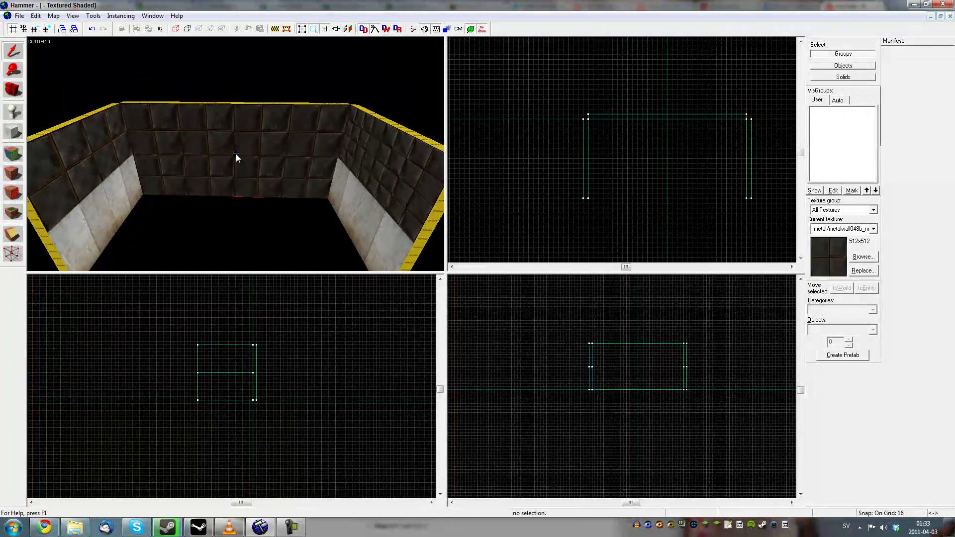
pyautogui.press('w')
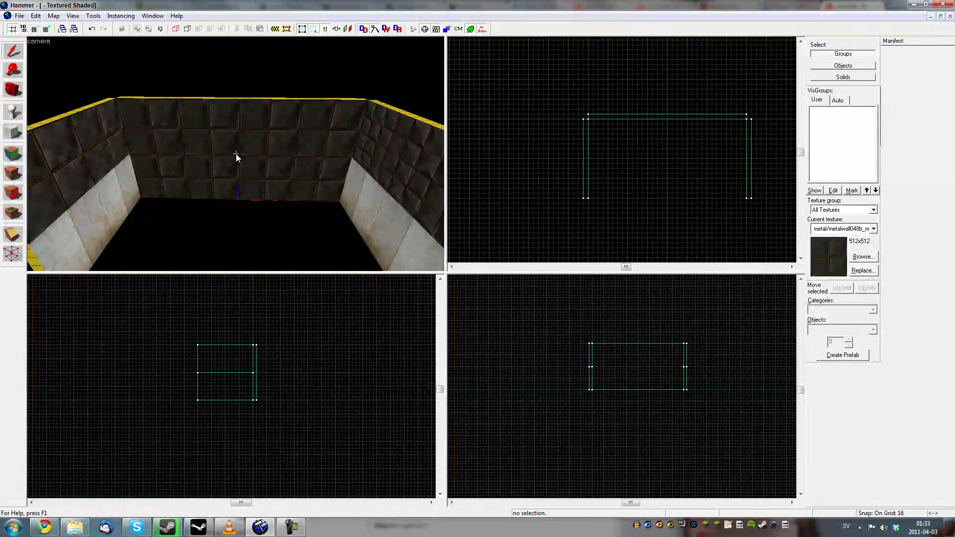
# Set the grid to 32 units and clip the back wall vertically near one end, keeping both pieces
pyautogui.click(237, 157)
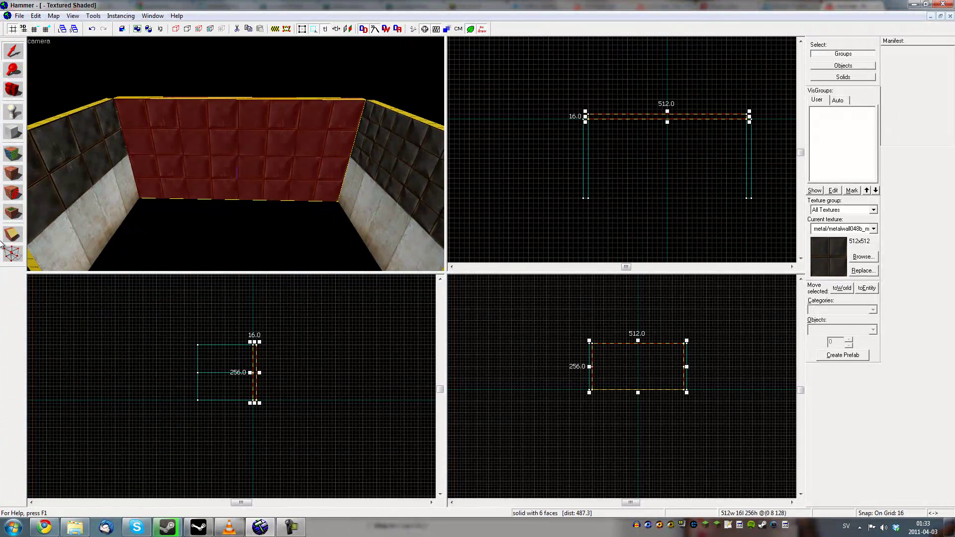
pyautogui.hotkey('shift', 'x')
pyautogui.scroll(1, 615, 126)
pyautogui.scroll(1, 600, 137)
pyautogui.click(46, 28)
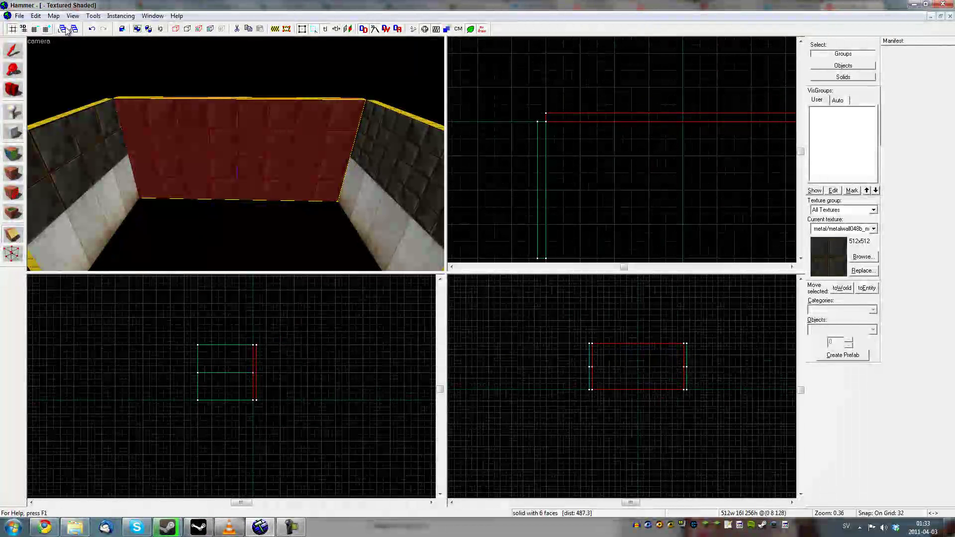
pyautogui.moveTo(578, 123); pyautogui.dragTo(579, 106)
pyautogui.scroll(-2, 538, 207)
pyautogui.scroll(1, 640, 172)
pyautogui.press('Return')
# Clip the back wall with three more vertical cuts at uneven spacing, splitting it into five sections
pyautogui.moveTo(611, 140); pyautogui.dragTo(612, 124)
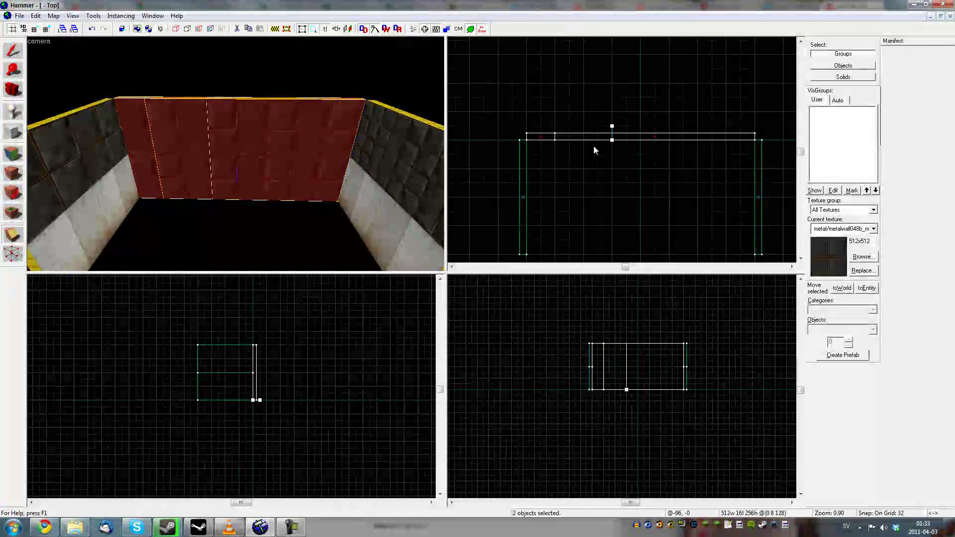
pyautogui.press('Return')
pyautogui.moveTo(640, 139); pyautogui.dragTo(640, 128)
pyautogui.press('Return')
pyautogui.moveTo(697, 140); pyautogui.dragTo(697, 133)
pyautogui.press('Return')
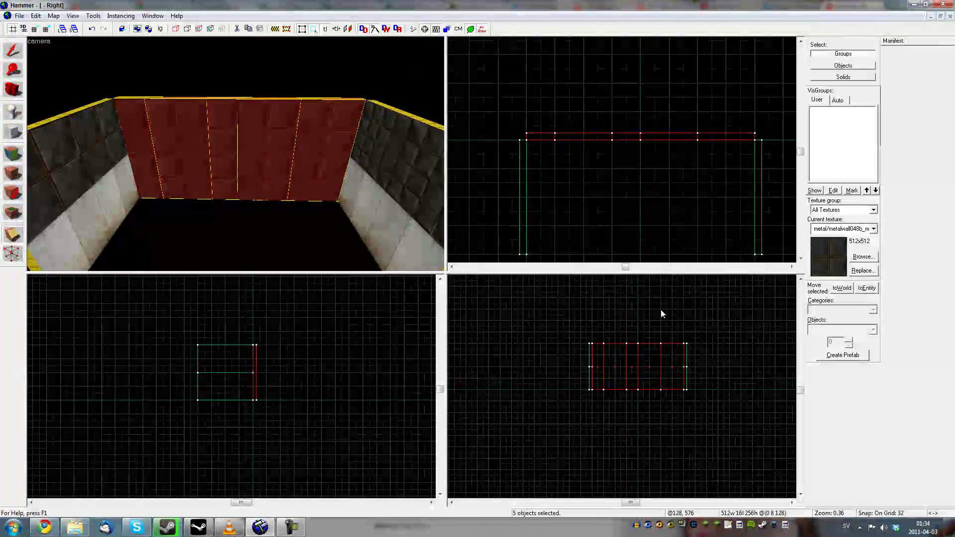
# Clip the five wall sections with three horizontal cuts into four even rows and clear the selection
pyautogui.moveTo(644, 357)
pyautogui.mouseDown()
pyautogui.moveTo(653, 356)
pyautogui.moveTo(650, 379)
pyautogui.moveTo(649, 367)
pyautogui.mouseUp()
pyautogui.press('Return')
pyautogui.press('Return')
pyautogui.press('Return')
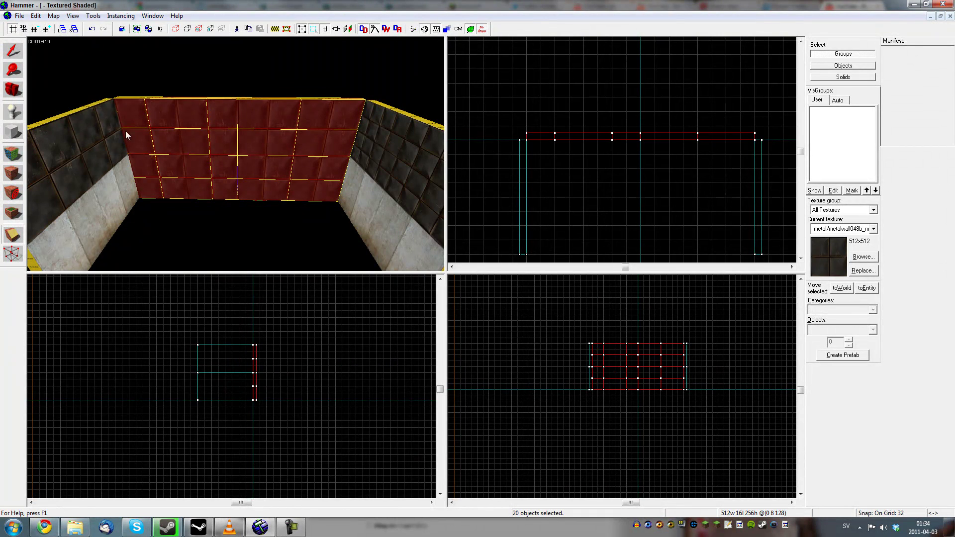
pyautogui.click(13, 51)
pyautogui.click(162, 215)
# Choose the metal/metalwall048b texture and apply it to a few separate segments of the back wall
pyautogui.press('w')
pyautogui.press('a')
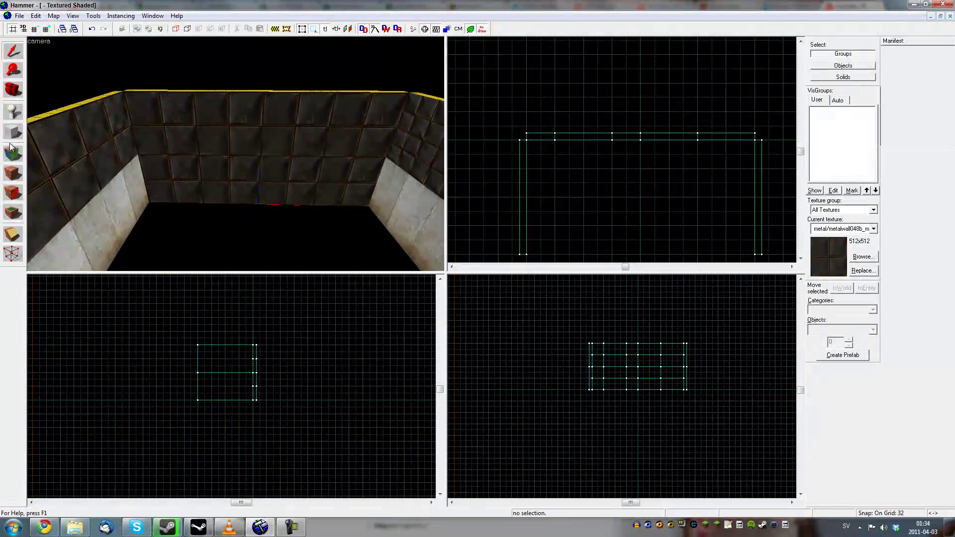
pyautogui.click(11, 151)
pyautogui.click(481, 269)
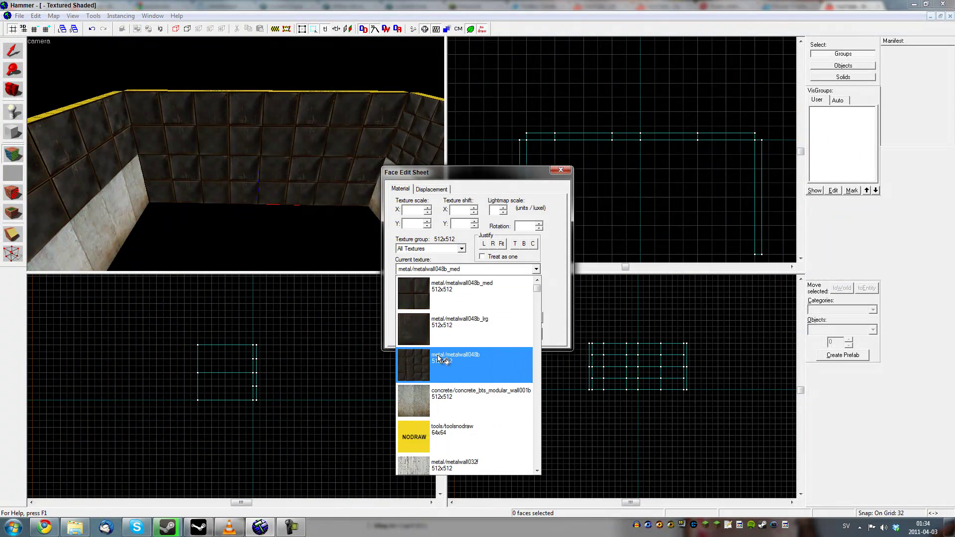
pyautogui.click(443, 331)
pyautogui.rightClick(211, 140)
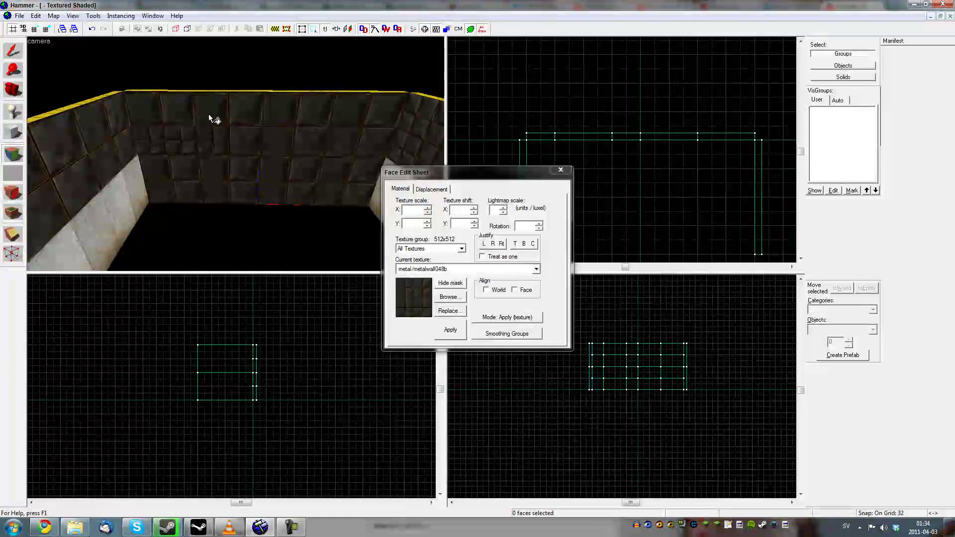
pyautogui.rightClick(269, 171)
pyautogui.rightClick(296, 124)
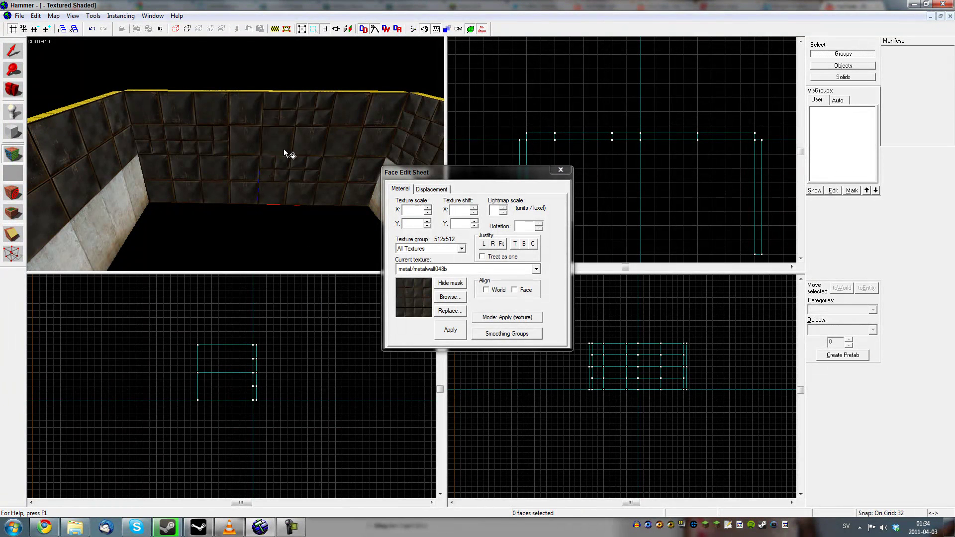
# Apply the metal/metalwall048b texture to more segments, mixing small and large tiles across all four rows
pyautogui.rightClick(210, 190)
pyautogui.rightClick(322, 192)
pyautogui.rightClick(292, 194)
pyautogui.rightClick(357, 124)
pyautogui.rightClick(320, 143)
pyautogui.press('z')
pyautogui.press('w')
pyautogui.press('z')
pyautogui.rightClick(188, 121)
pyautogui.press('z')
pyautogui.press('s')
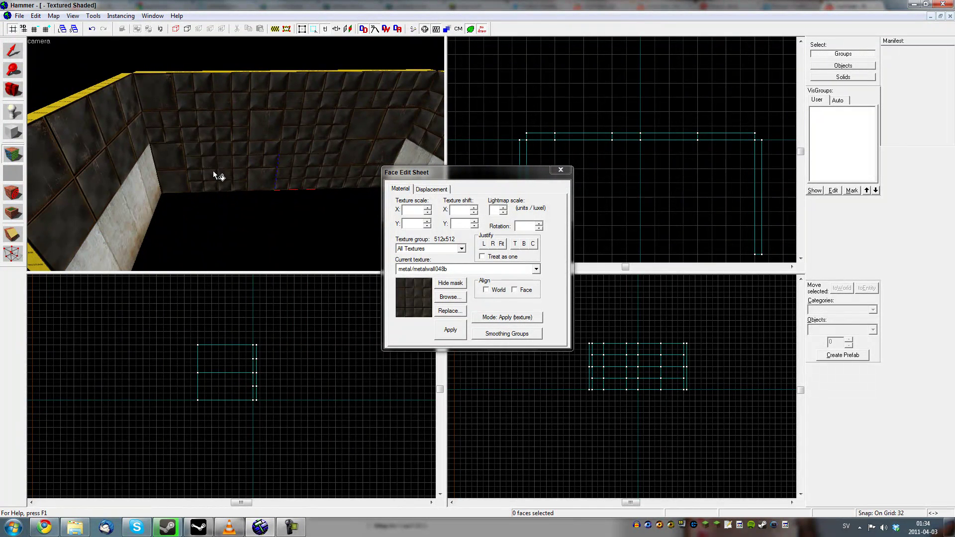
# Examine the mixed tile pattern on the back wall from several angles and distances
pyautogui.press('z')
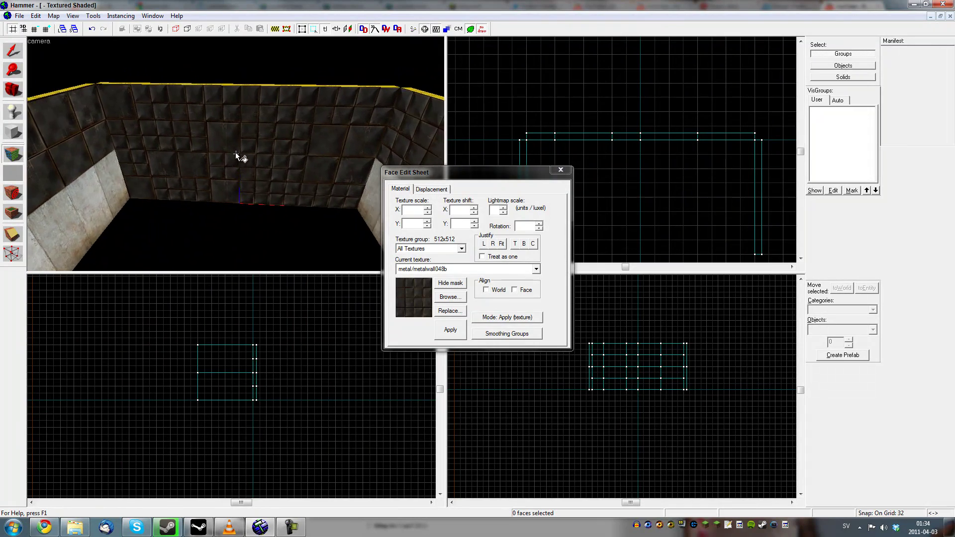
pyautogui.press('w')
pyautogui.press('s')
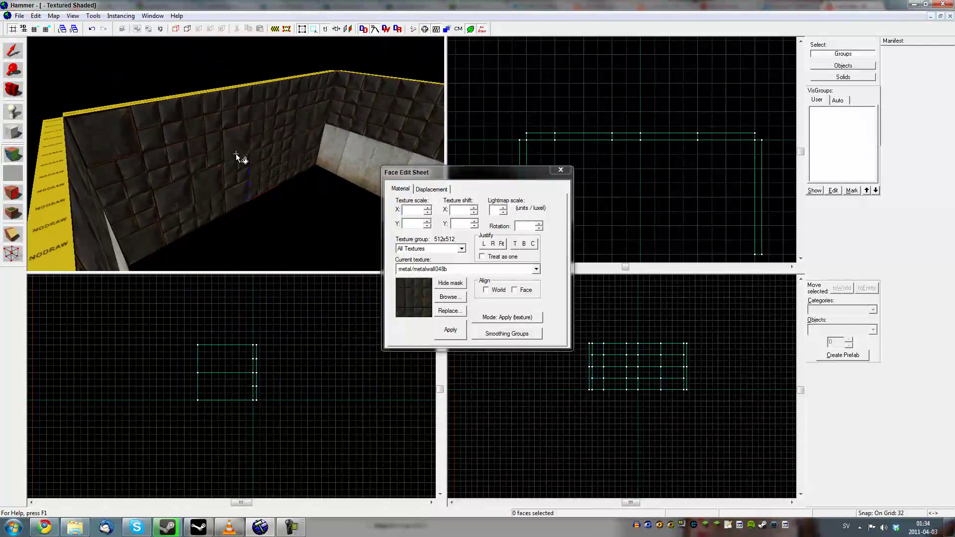
pyautogui.press('w')
pyautogui.press('d')
pyautogui.press('a')
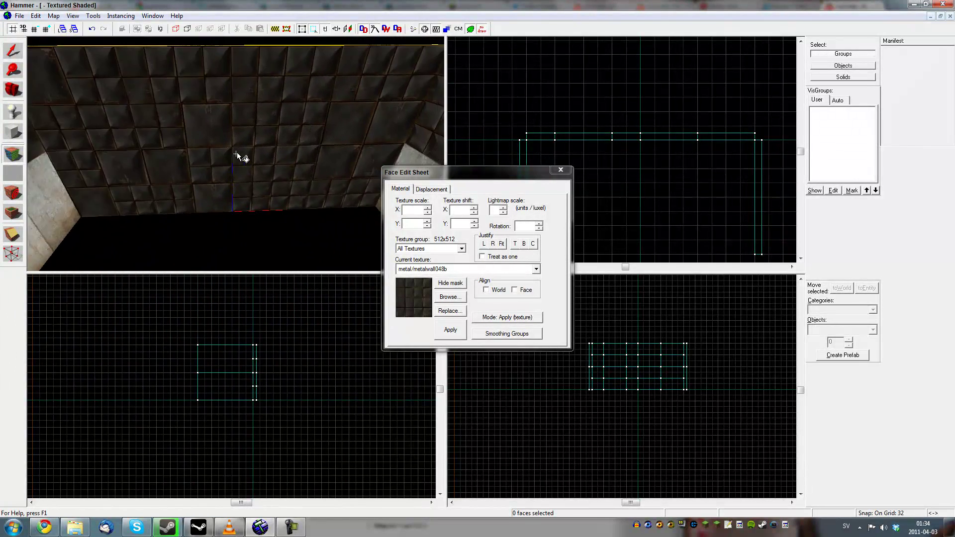
pyautogui.press('d')
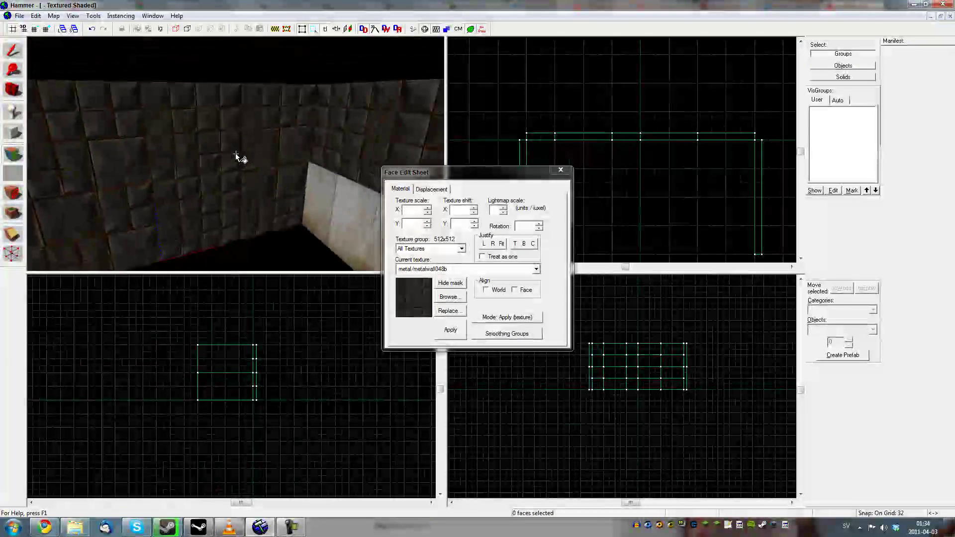
pyautogui.press('s')
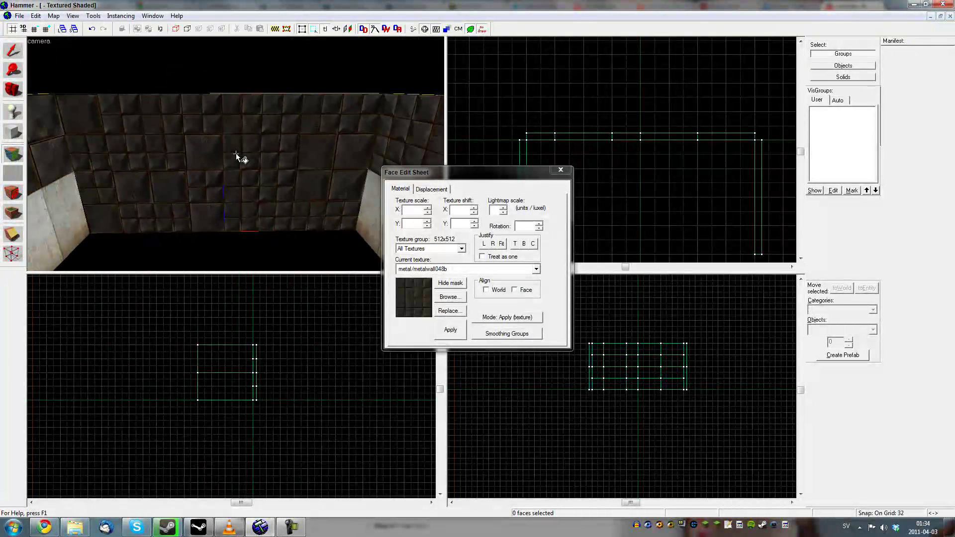
pyautogui.press('a')
pyautogui.press('d')
pyautogui.press('a')
pyautogui.press('a')
pyautogui.press('d')
# Undo all the texture changes and cuts on the back wall until it is one solid again
pyautogui.hotkey('ctrl', 'z')
pyautogui.hotkey('ctrl', 'z')
pyautogui.hotkey('ctrl', 'z')
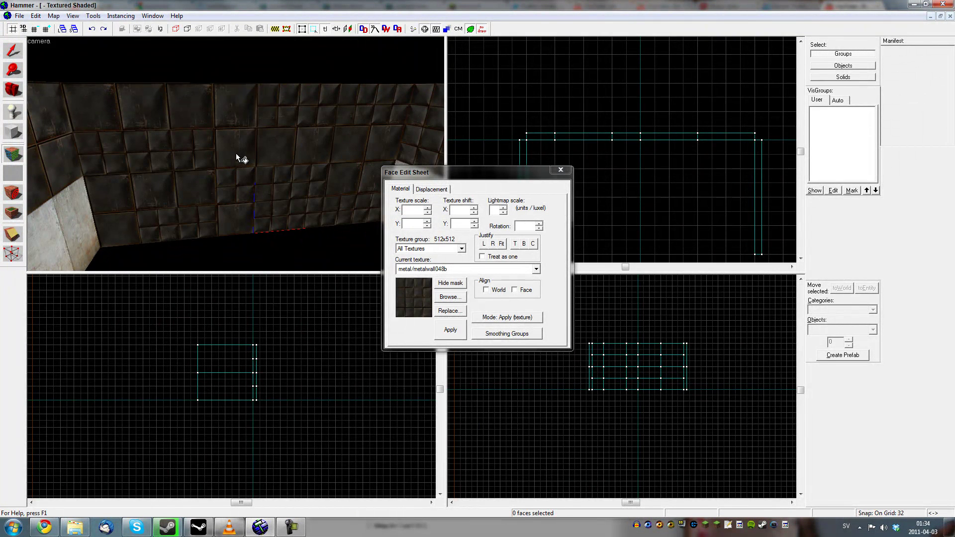
pyautogui.hotkey('ctrl', 'z')
pyautogui.hotkey('ctrl', 'z')
pyautogui.hotkey('ctrl', 'z')
pyautogui.hotkey('ctrl', 'z')
pyautogui.hotkey('ctrl', 'z')
pyautogui.hotkey('ctrl', 'z')
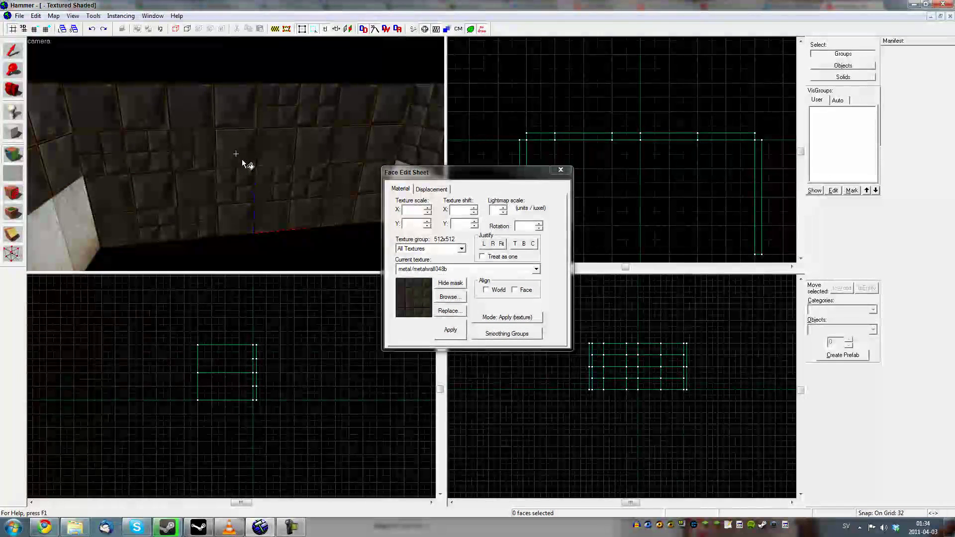
pyautogui.hotkey('ctrl', 'z')
pyautogui.hotkey('ctrl', 'z')
pyautogui.hotkey('ctrl', 'z')
pyautogui.hotkey('ctrl', 'z')
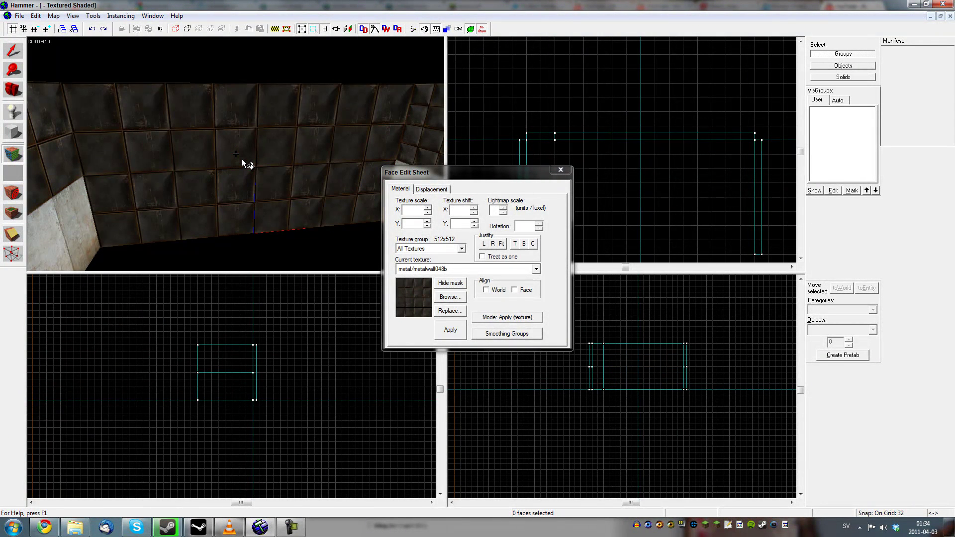
# Close the face editing dialog and select the whole back wall
pyautogui.press('s')
pyautogui.press('z')
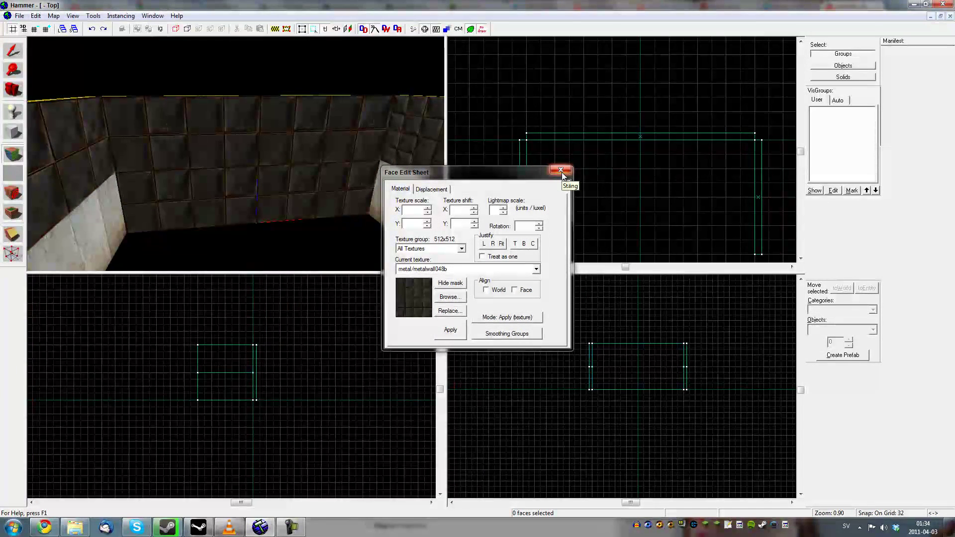
pyautogui.click(562, 172)
pyautogui.click(234, 147)
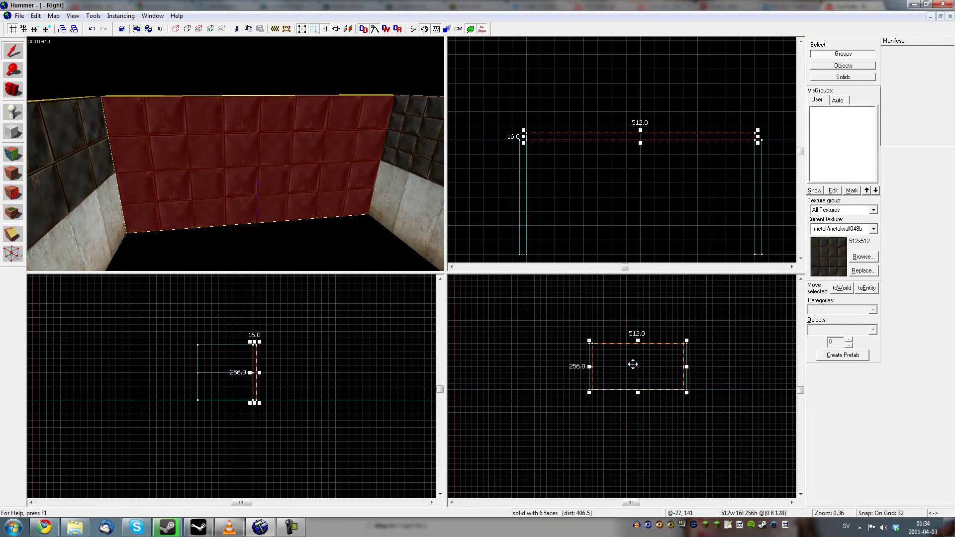
pyautogui.click(270, 247)
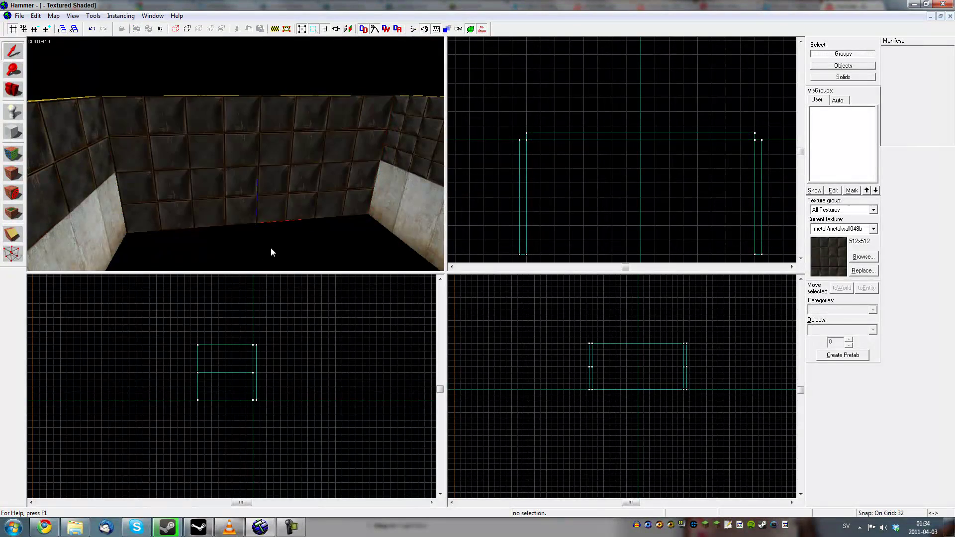
pyautogui.press('s')
pyautogui.press('z')
pyautogui.click(237, 157)
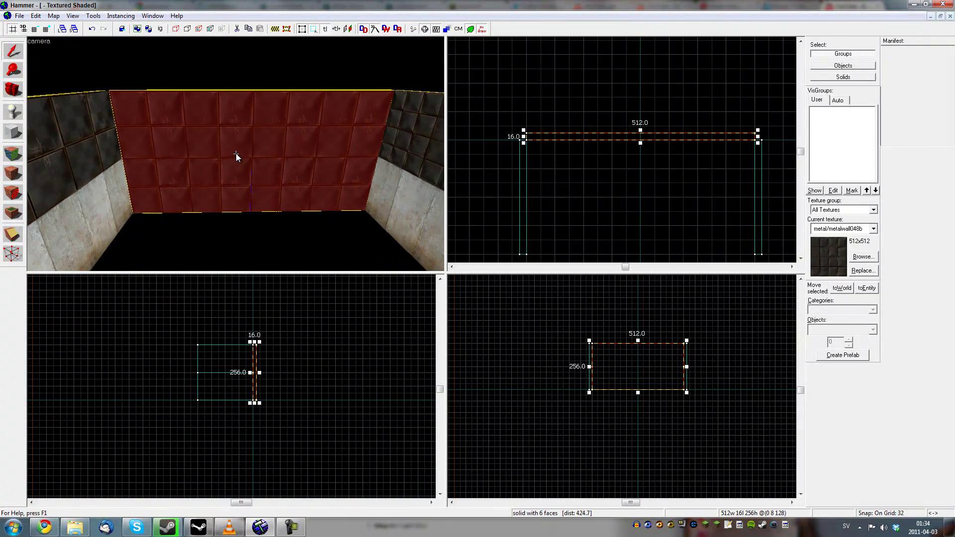
# Reduce the grid size to 16 units with the back wall still selected
pyautogui.press('w')
pyautogui.press('a')
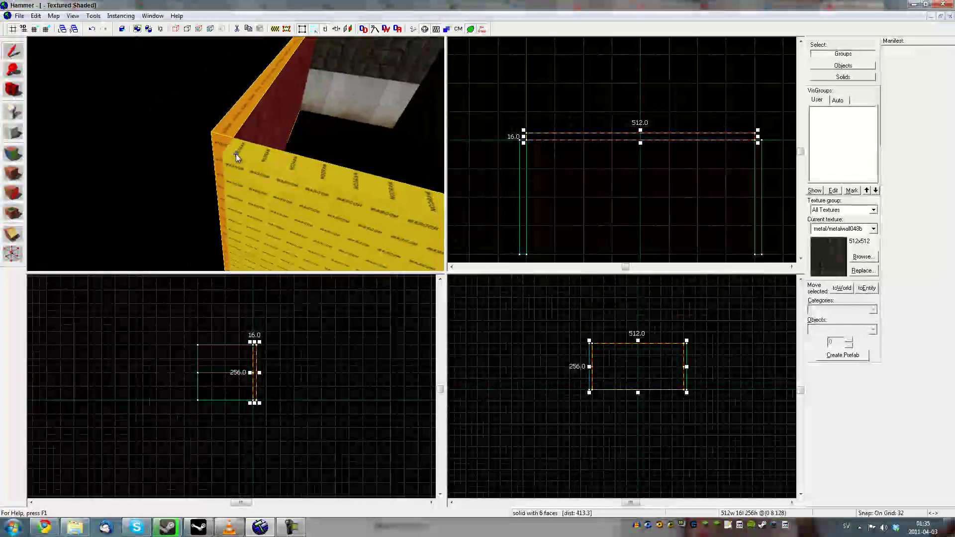
pyautogui.press('d')
pyautogui.press('z')
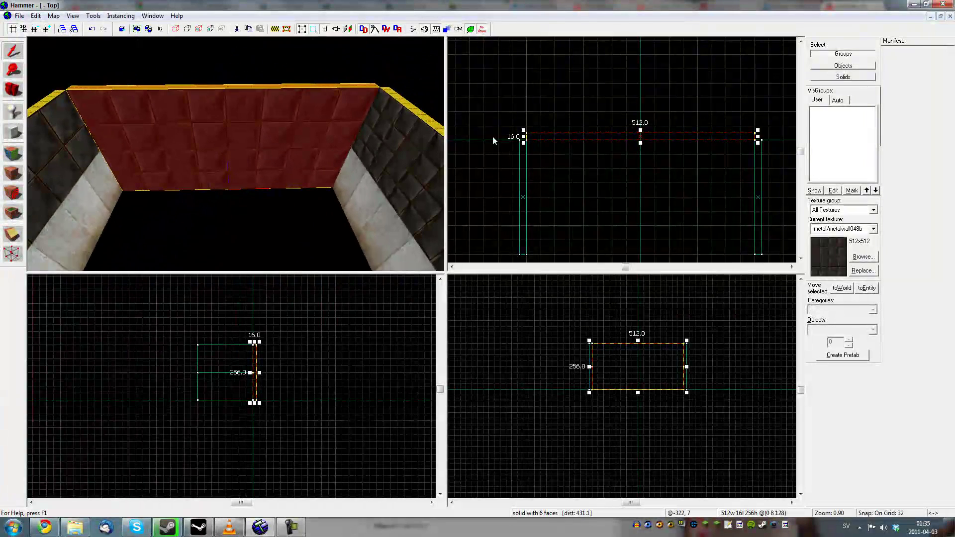
pyautogui.scroll(-2, 511, 118)
pyautogui.click(35, 29)
pyautogui.press('z')
pyautogui.press('s')
pyautogui.press('z')
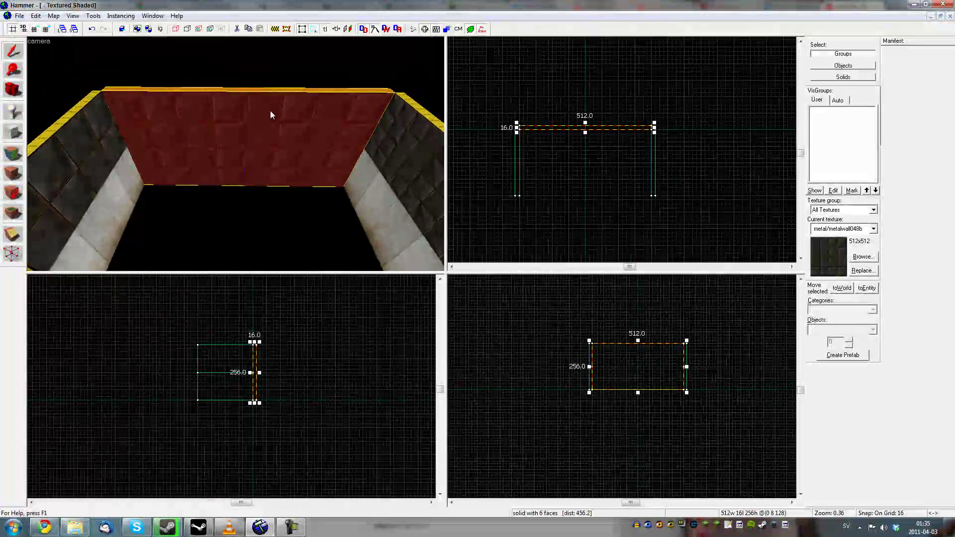
# Fit the cordon bounds tightly around the back wall, 512 units wide, 16 deep and 256 high
pyautogui.click(287, 32)
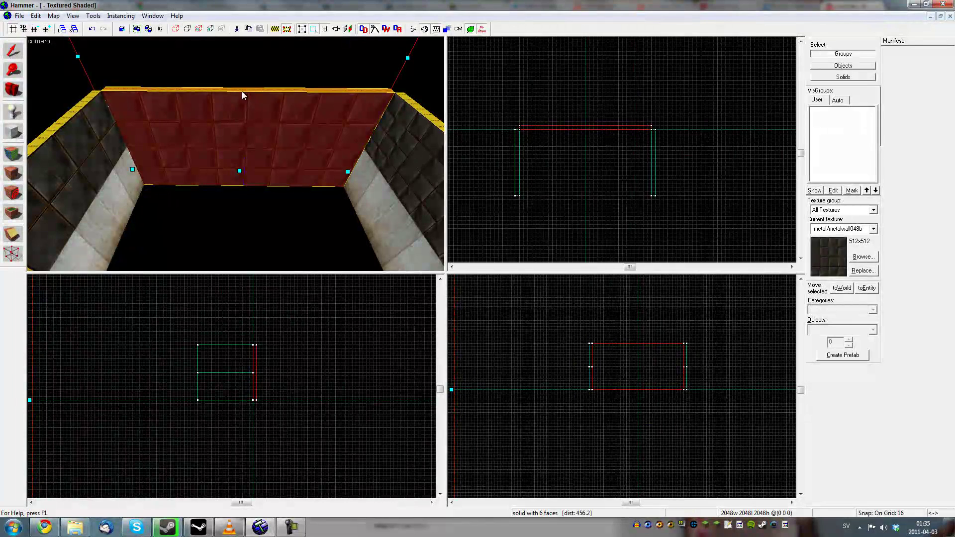
pyautogui.scroll(6, 545, 122)
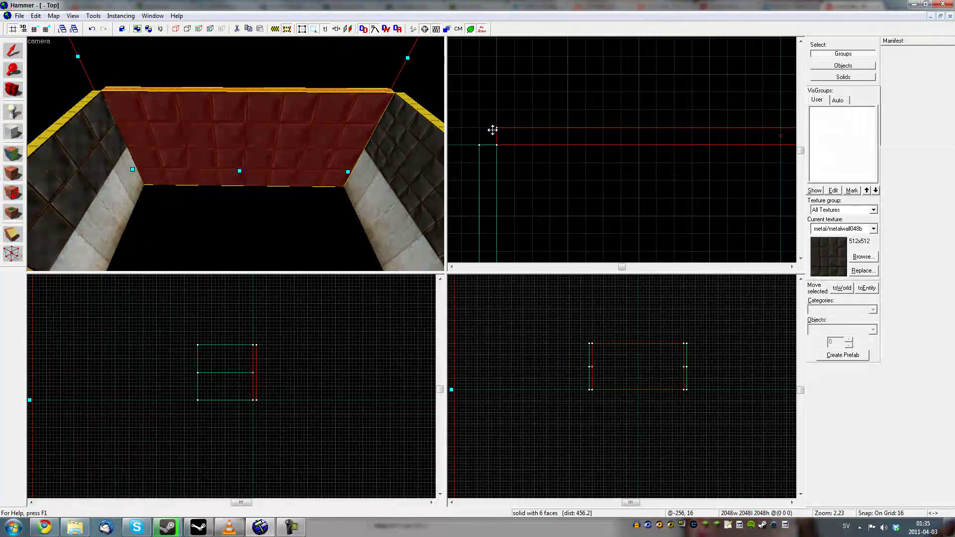
pyautogui.scroll(-10, 524, 143)
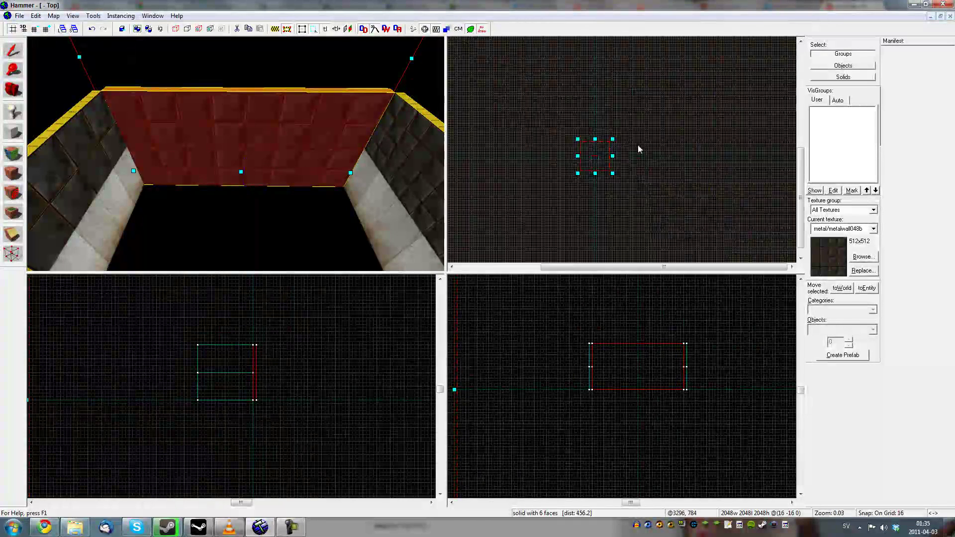
pyautogui.scroll(10, 584, 125)
pyautogui.scroll(-5, 546, 148)
pyautogui.moveTo(709, 142); pyautogui.dragTo(722, 146)
pyautogui.scroll(3, 642, 369)
pyautogui.moveTo(635, 399); pyautogui.dragTo(635, 321)
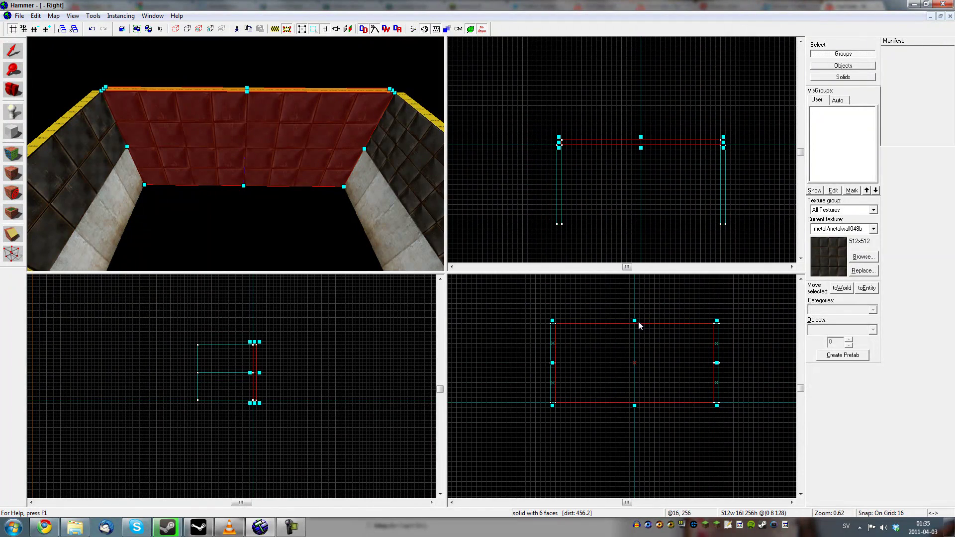
# Activate the cordon so only the back wall is displayed, and view the isolated wall from both sides
pyautogui.click(274, 30)
pyautogui.hotkey('shift', 's')
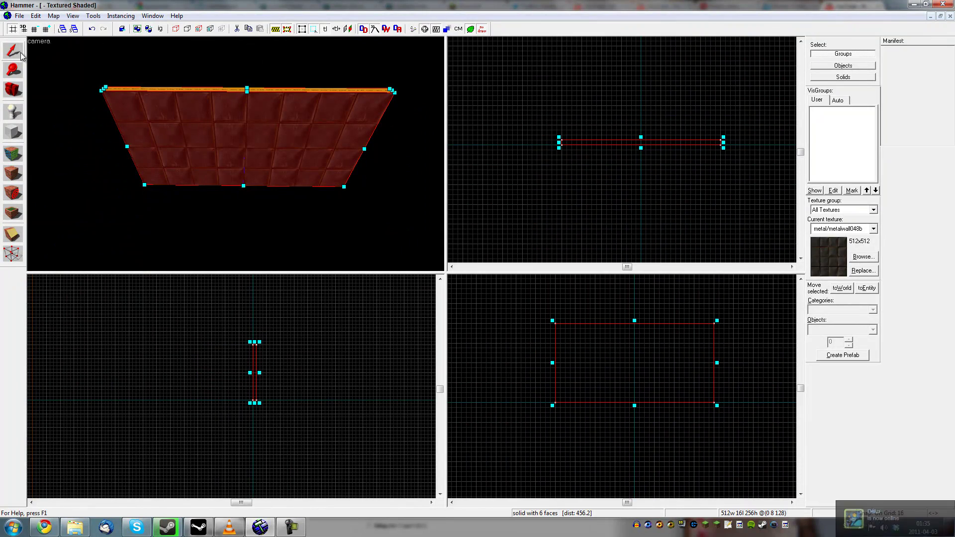
pyautogui.press('z')
pyautogui.press('a')
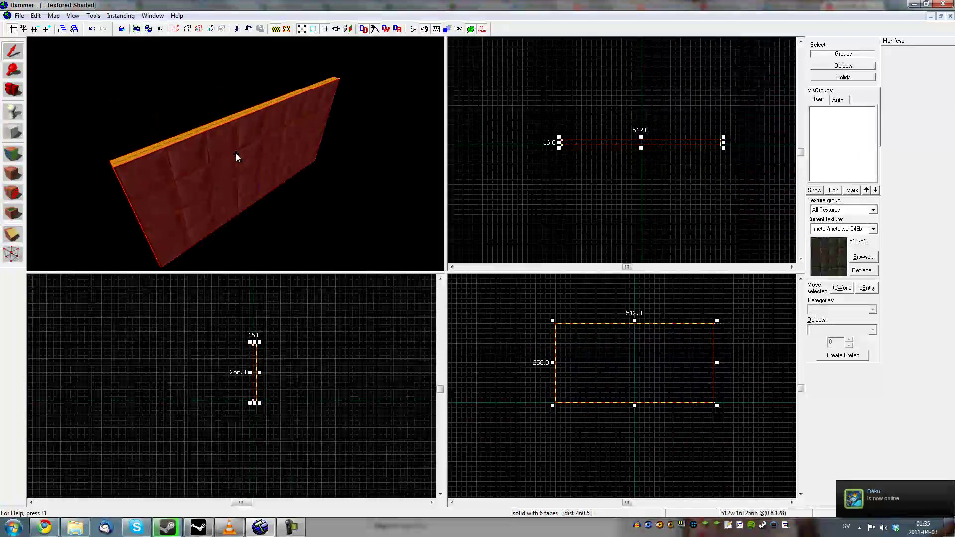
pyautogui.press('d')
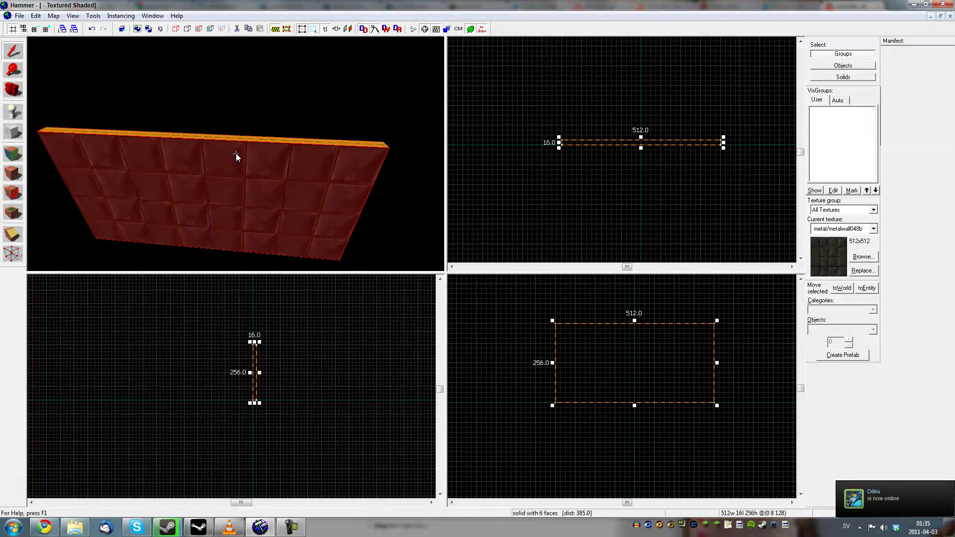
# Turn the cordon off to look around the whole room, and turn it back on
pyautogui.click(278, 30)
pyautogui.press('z')
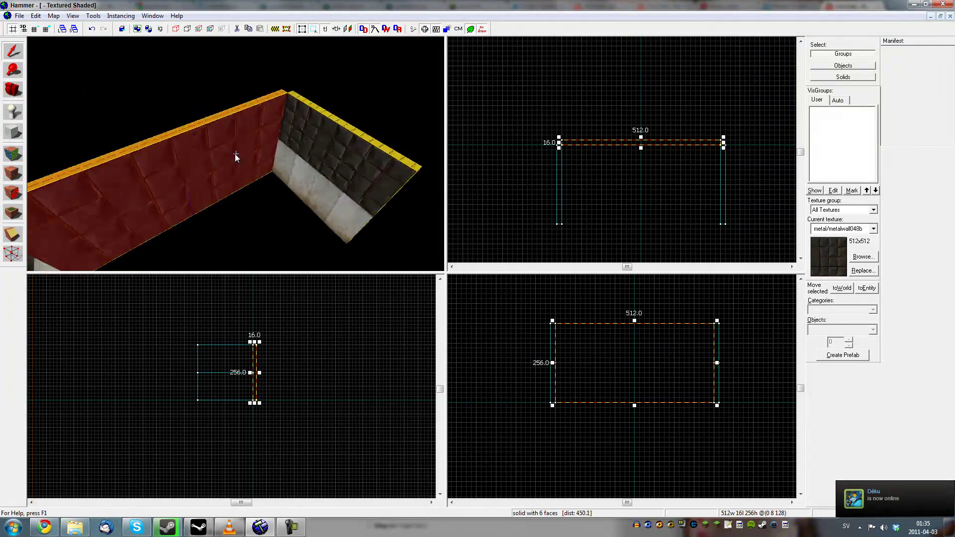
pyautogui.press('z')
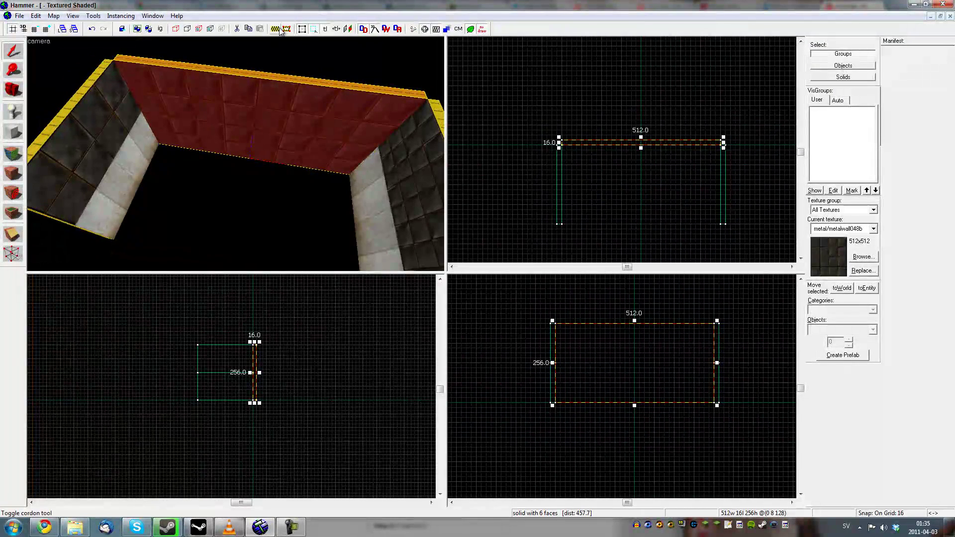
pyautogui.click(278, 30)
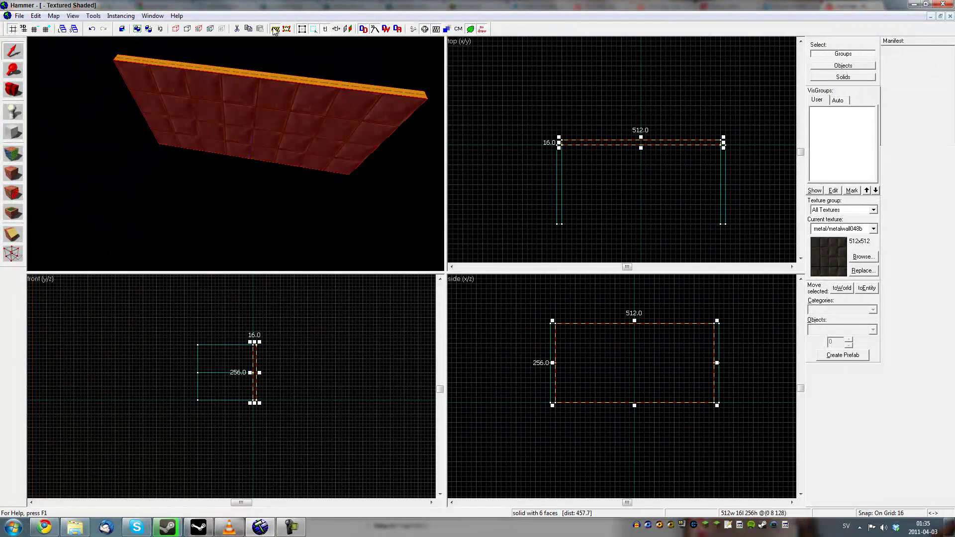
# Shrink the isolated back wall to a 64 by 64 unit block in its lower-left corner
pyautogui.press('z')
pyautogui.press('w')
pyautogui.press('s')
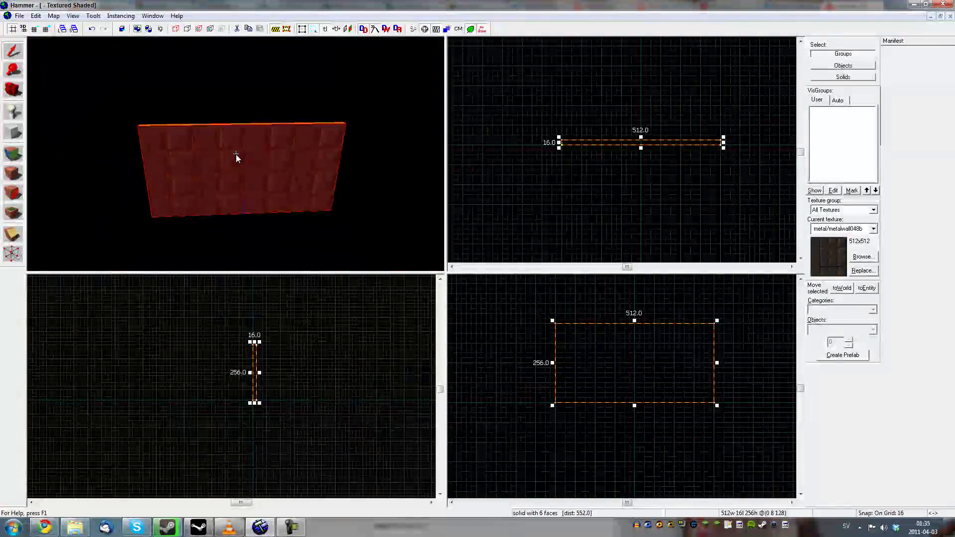
pyautogui.press('z')
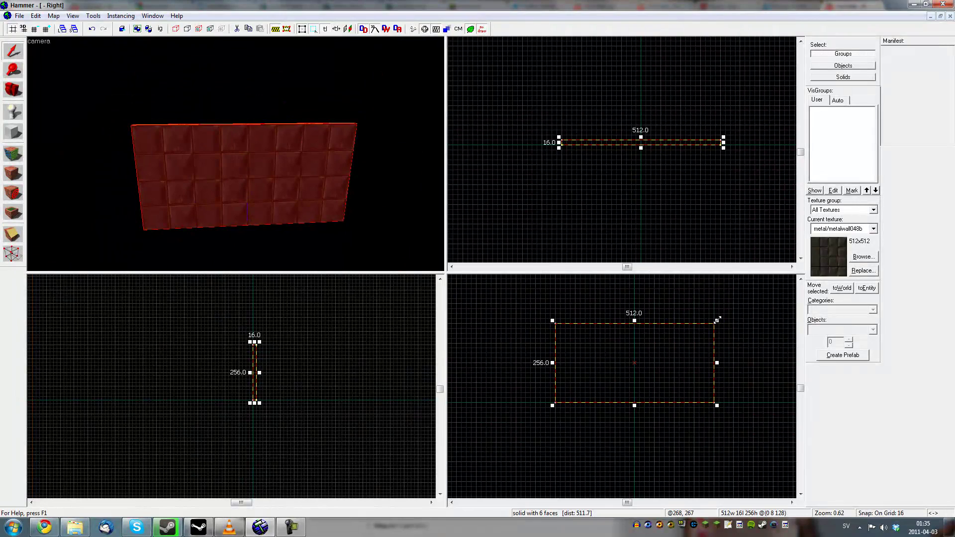
pyautogui.moveTo(717, 319)
pyautogui.mouseDown()
pyautogui.moveTo(582, 366)
pyautogui.moveTo(579, 382)
pyautogui.mouseUp()
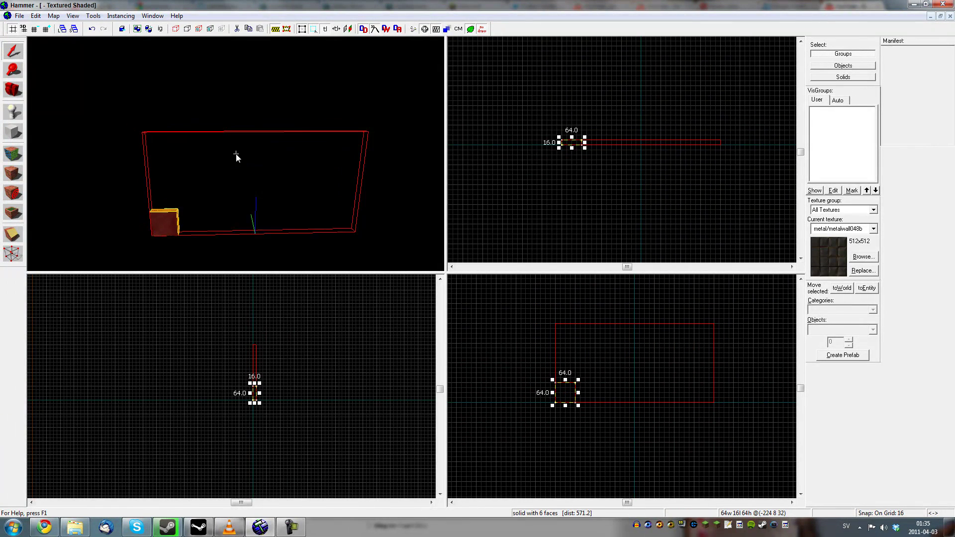
# Clone the 64-unit block into a scattered pattern across the wall area, and place a larger square block in the lower-right corner
pyautogui.press('z')
pyautogui.press('w')
pyautogui.press('s')
pyautogui.press('s')
pyautogui.press('d')
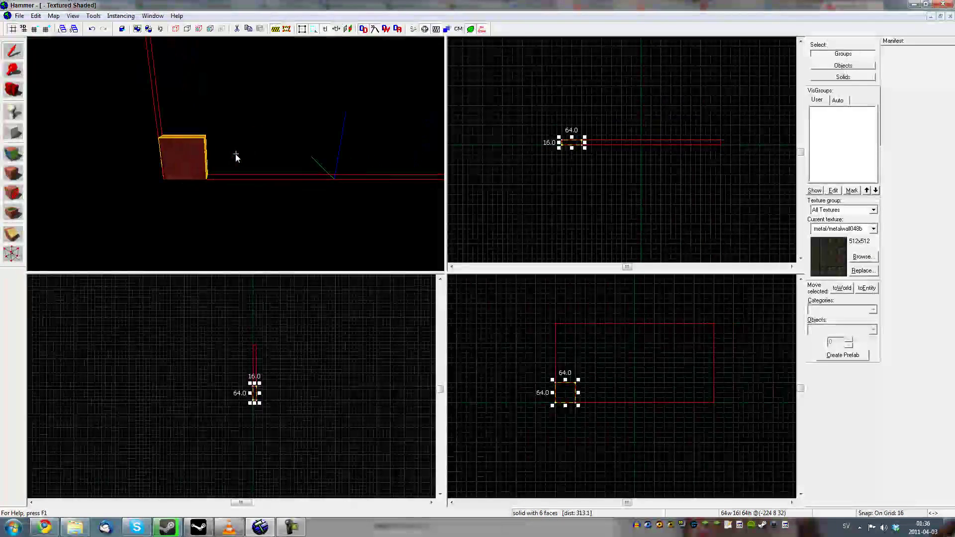
pyautogui.press('z')
pyautogui.moveTo(568, 387)
pyautogui.keyDown('shift'); pyautogui.mouseDown()
pyautogui.moveTo(577, 368)
pyautogui.moveTo(622, 349)
pyautogui.moveTo(651, 353)
pyautogui.moveTo(664, 373)
pyautogui.moveTo(651, 370)
pyautogui.moveTo(635, 393)
pyautogui.moveTo(588, 335)
pyautogui.moveTo(608, 383)
pyautogui.moveTo(606, 374)
pyautogui.moveTo(681, 354)
pyautogui.moveTo(685, 334)
pyautogui.moveTo(704, 356)
pyautogui.mouseUp(); pyautogui.keyUp('shift')
pyautogui.press('s')
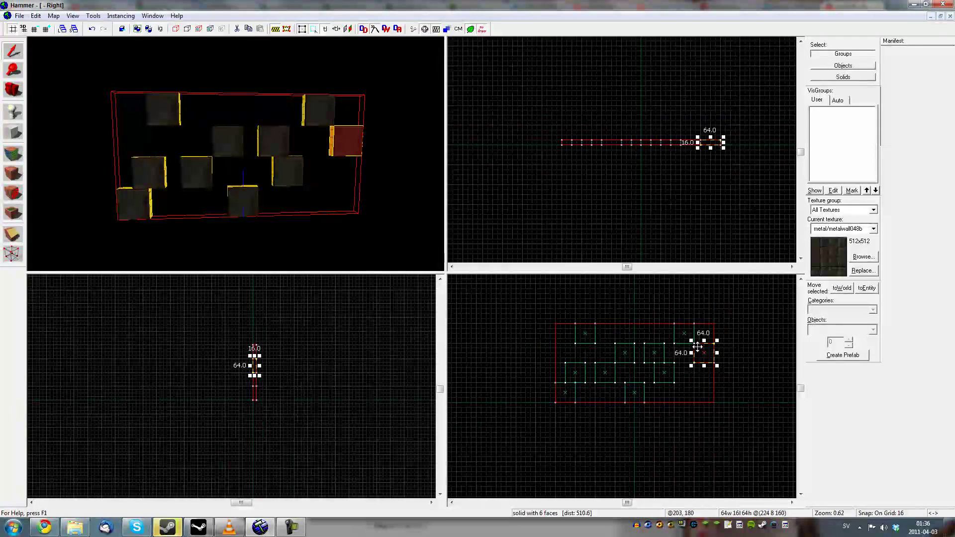
pyautogui.moveTo(702, 353)
pyautogui.mouseDown()
pyautogui.moveTo(702, 392)
pyautogui.moveTo(671, 360)
pyautogui.mouseUp()
pyautogui.press('Escape')
# Apply metal/metalwall048b_lrg to the large lower-right block's face and justify the texture to the left
pyautogui.hotkey('shift', 'a')
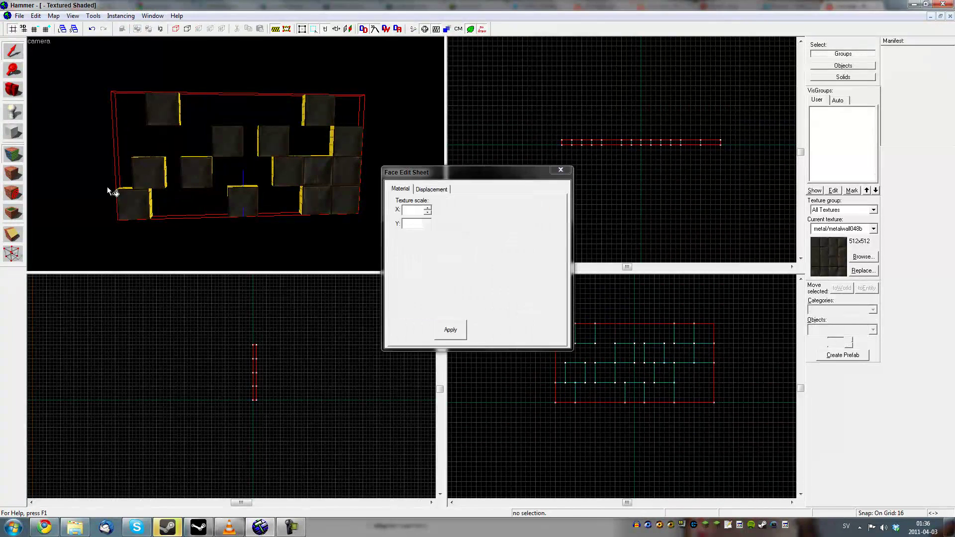
pyautogui.click(434, 270)
pyautogui.click(428, 319)
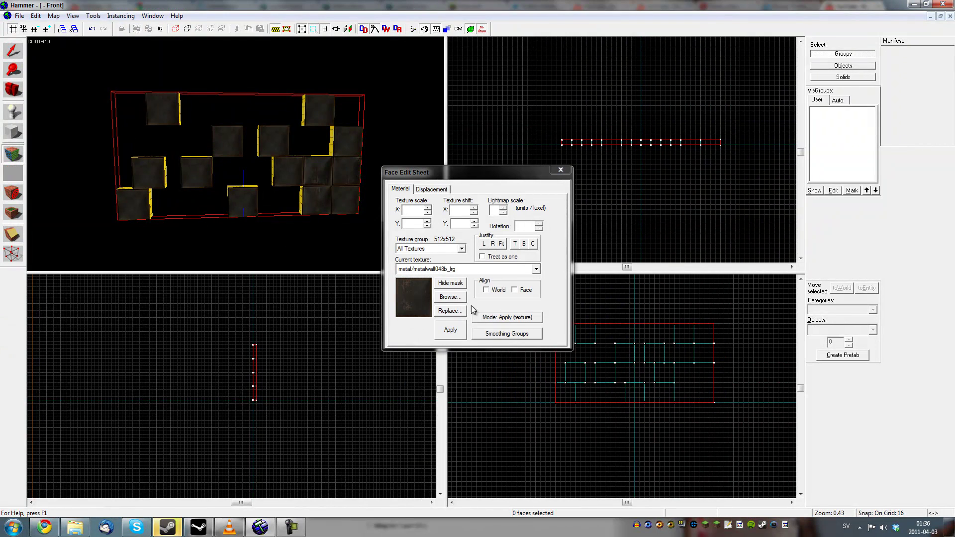
pyautogui.click(507, 316)
pyautogui.click(499, 329)
pyautogui.click(346, 187)
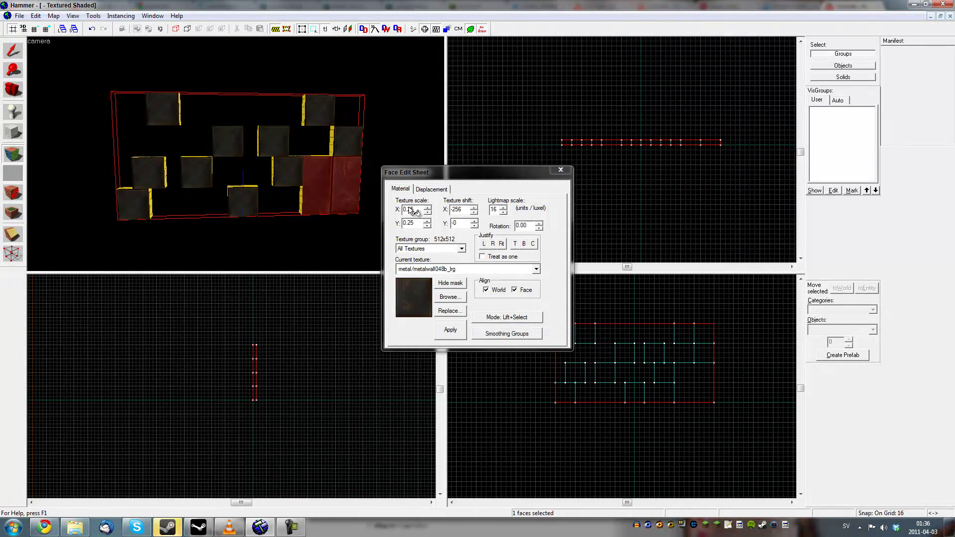
pyautogui.click(483, 245)
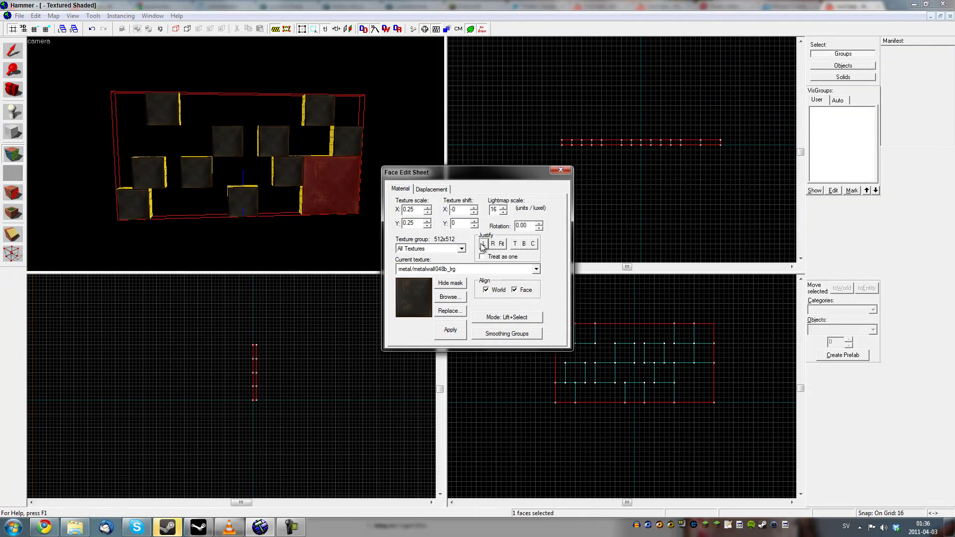
pyautogui.click(560, 170)
# Clone the rightmost 64-unit block up into the upper-right corner and apply only the metal/metalwall048b texture to it
pyautogui.click(359, 141)
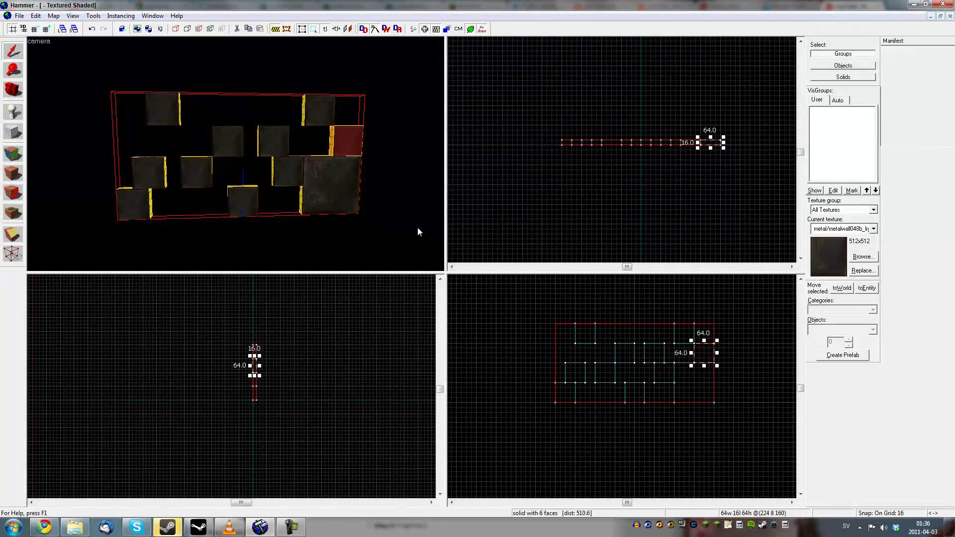
pyautogui.moveTo(704, 351); pyautogui.dragTo(704, 330)
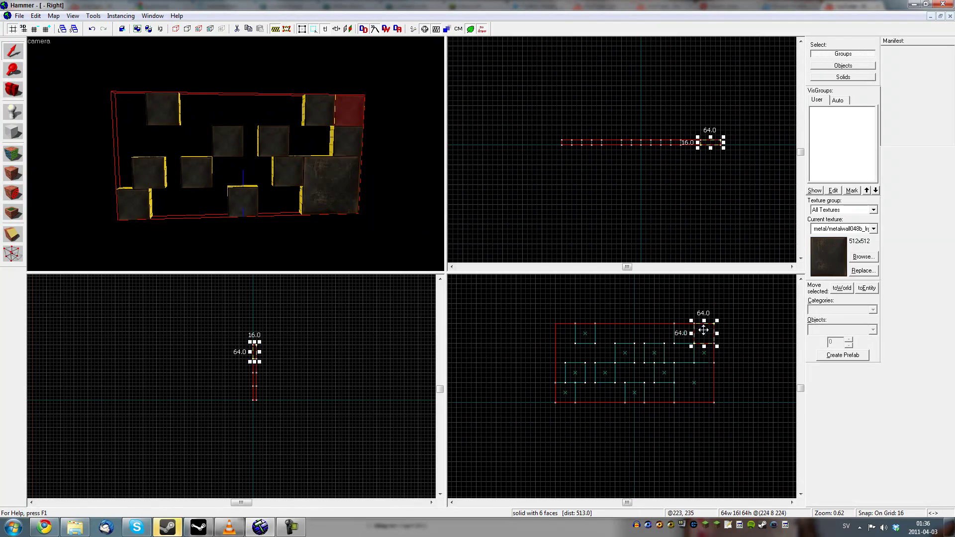
pyautogui.click(240, 76)
pyautogui.click(13, 153)
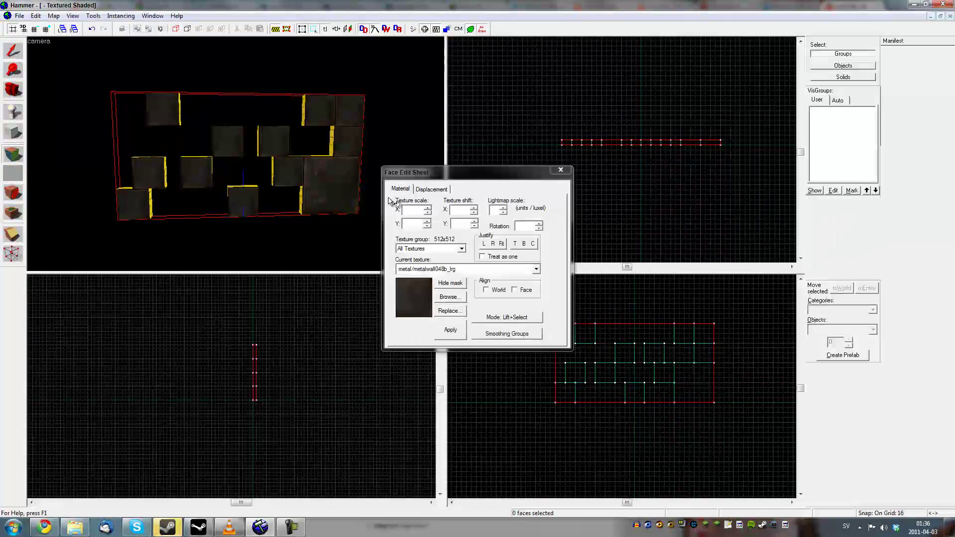
pyautogui.click(448, 297)
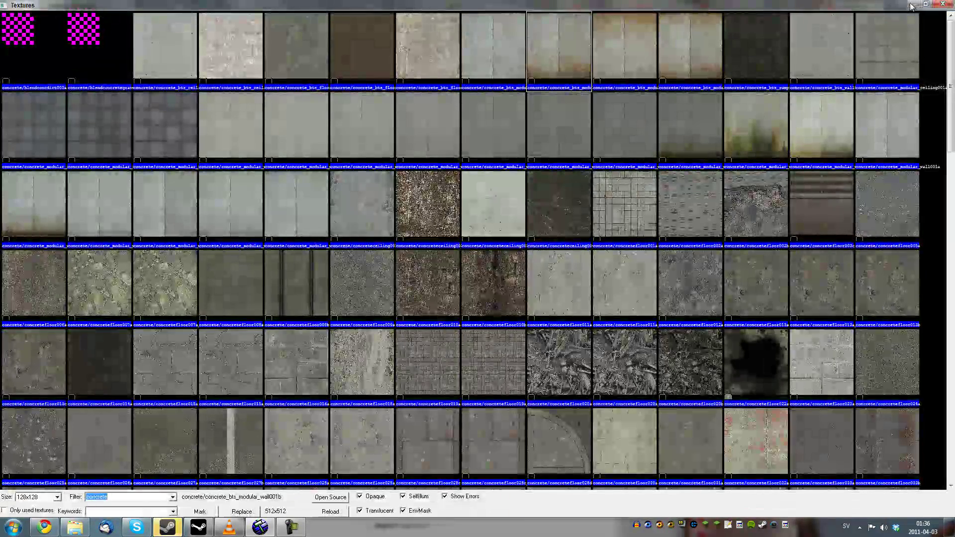
pyautogui.click(943, 4)
pyautogui.click(461, 270)
pyautogui.click(438, 324)
pyautogui.click(507, 317)
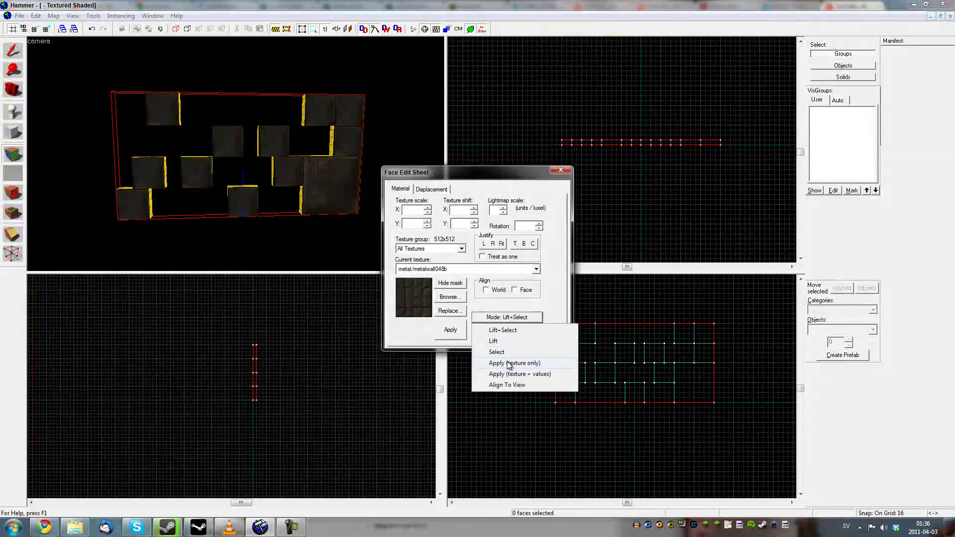
pyautogui.click(503, 363)
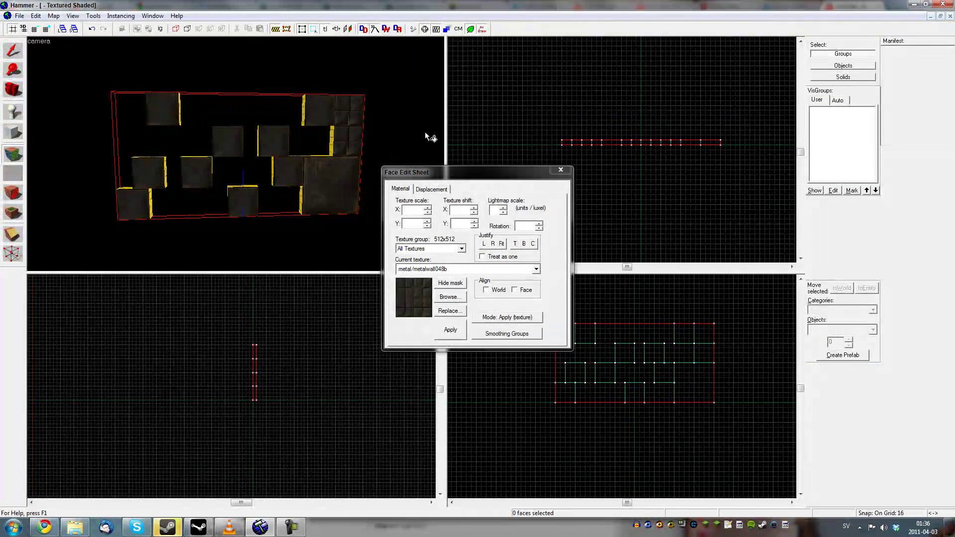
# Clone and stretch the small-tiled block to fill gaps in the wall's top two rows
pyautogui.click(562, 170)
pyautogui.click(350, 108)
pyautogui.keyDown('shift'); pyautogui.moveTo(698, 332); pyautogui.dragTo(581, 348); pyautogui.keyUp('shift')
pyautogui.press('Escape')
pyautogui.click(684, 352)
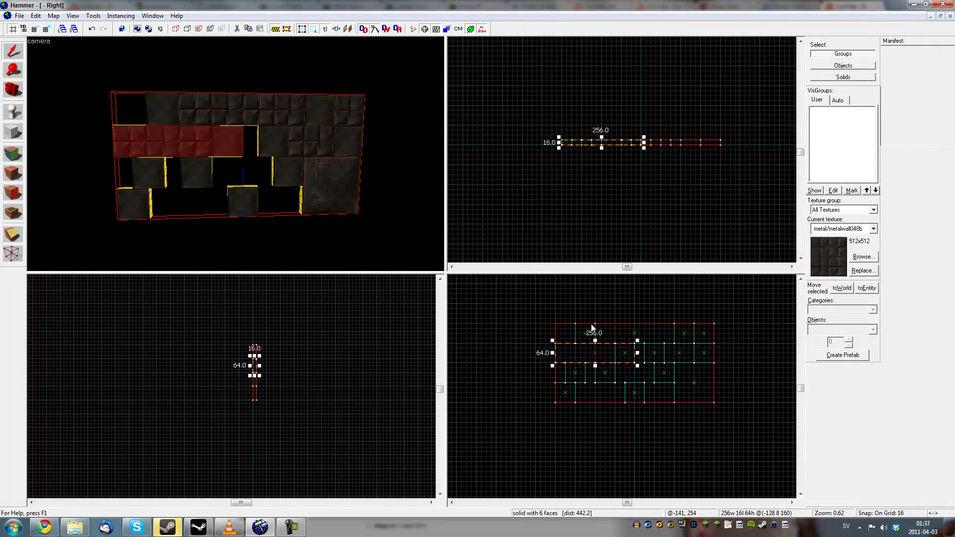
pyautogui.moveTo(637, 352); pyautogui.dragTo(578, 336)
# Delete the 192-unit small-tiled strip in the second row and stack two plain 64-unit blocks with a 32-unit vertical offset
pyautogui.click(605, 372)
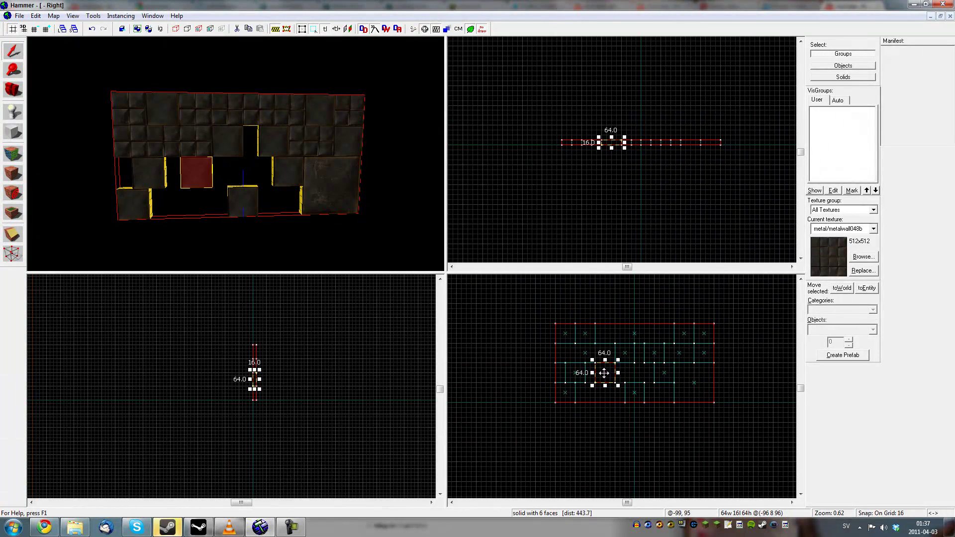
pyautogui.click(178, 145)
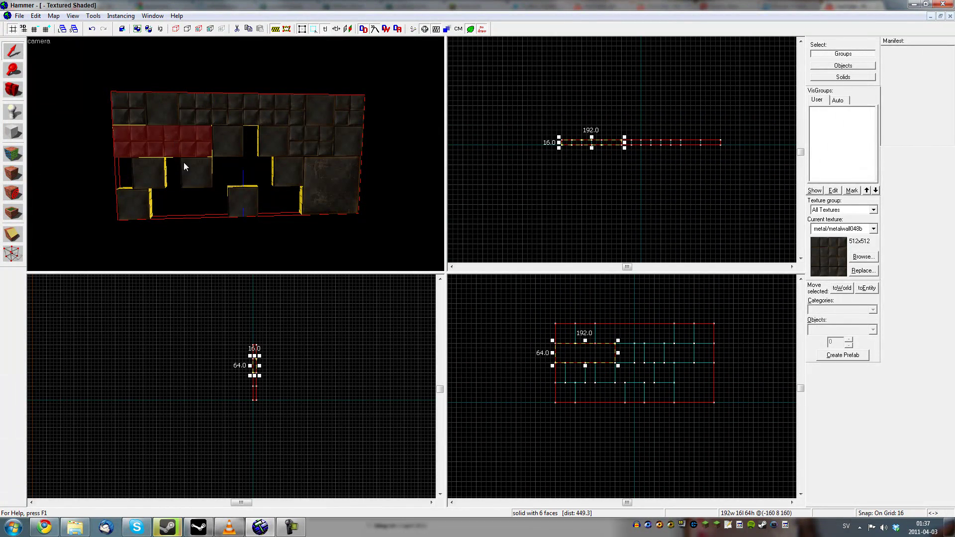
pyautogui.press('Delete')
pyautogui.click(186, 167)
pyautogui.moveTo(603, 374)
pyautogui.mouseDown()
pyautogui.moveTo(603, 361)
pyautogui.moveTo(612, 388)
pyautogui.mouseUp()
# Clone the top row's 256-unit strip and resize it into a 64 by 32 unit filler above the stacked blocks
pyautogui.click(219, 139)
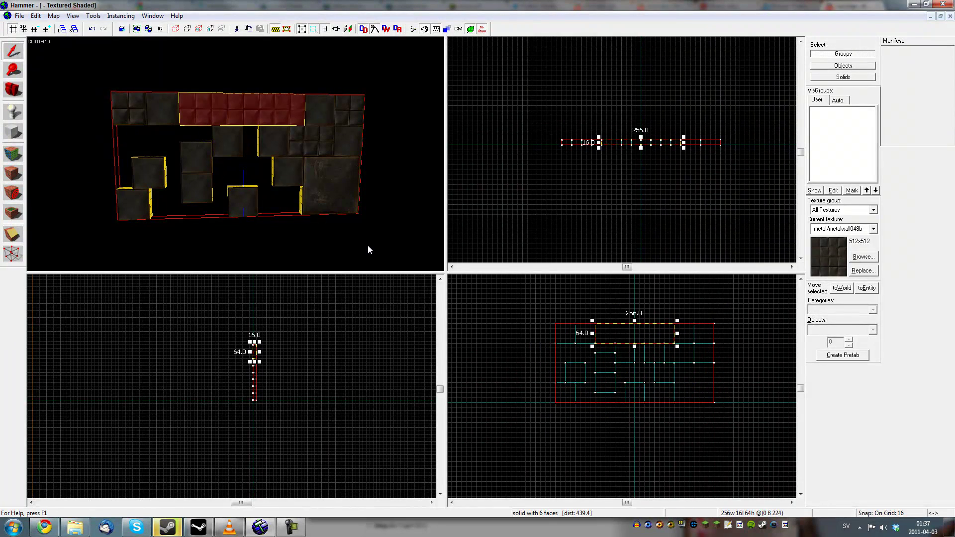
pyautogui.moveTo(619, 338); pyautogui.dragTo(621, 344)
pyautogui.moveTo(678, 330); pyautogui.dragTo(614, 342)
pyautogui.click(606, 348)
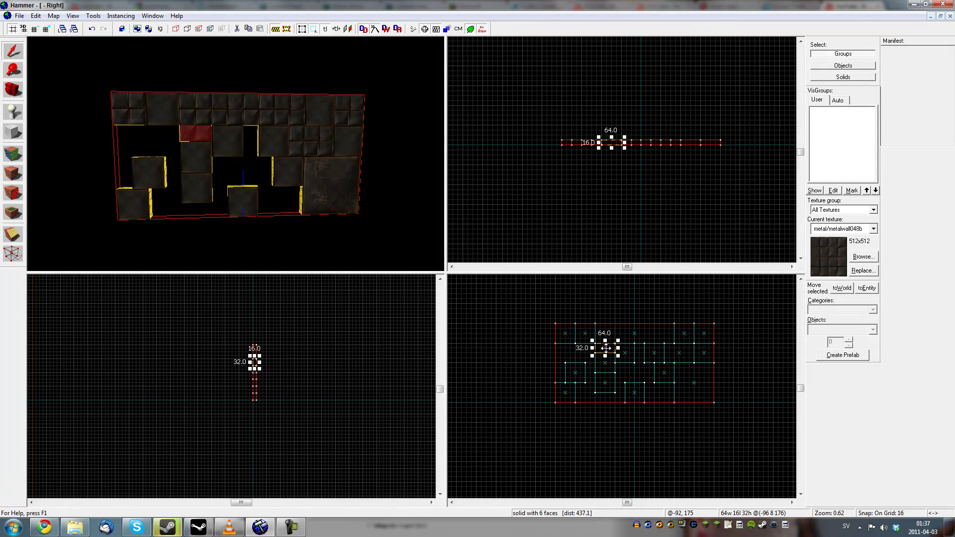
# Fill the remaining second-row gaps beside the stacked blocks with resized clones of the small-tiled filler
pyautogui.moveTo(606, 349)
pyautogui.keyDown('shift'); pyautogui.mouseDown()
pyautogui.moveTo(641, 353)
pyautogui.moveTo(634, 365)
pyautogui.moveTo(636, 353)
pyautogui.moveTo(552, 354)
pyautogui.mouseUp(); pyautogui.keyUp('shift')
pyautogui.press('Escape')
pyautogui.click(635, 349)
pyautogui.press('Escape')
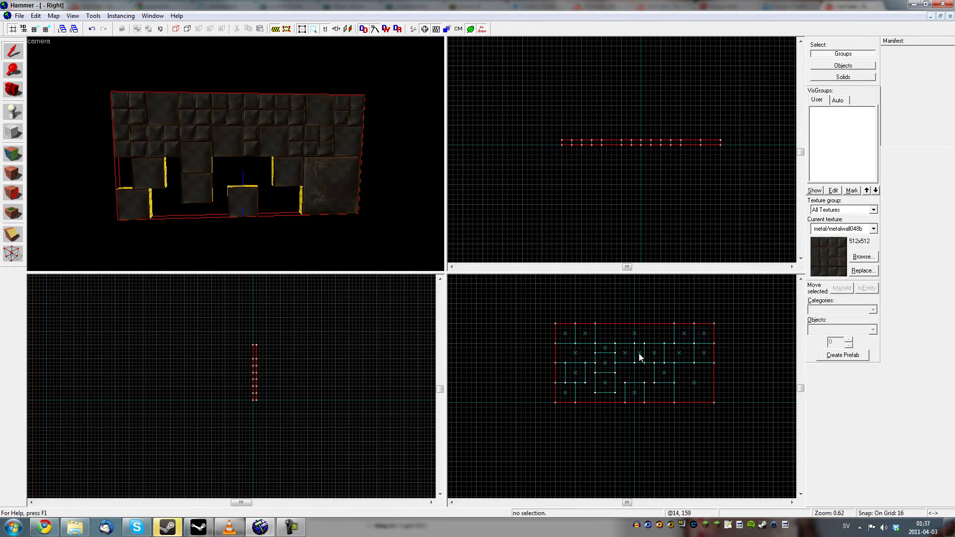
# Clone the 32 by 64 unit small-tiled filler into the lower two rows, resizing copies to close all remaining gaps
pyautogui.click(639, 353)
pyautogui.moveTo(640, 352)
pyautogui.keyDown('shift'); pyautogui.mouseDown()
pyautogui.moveTo(591, 372)
pyautogui.moveTo(544, 372)
pyautogui.moveTo(561, 372)
pyautogui.mouseUp(); pyautogui.keyUp('shift')
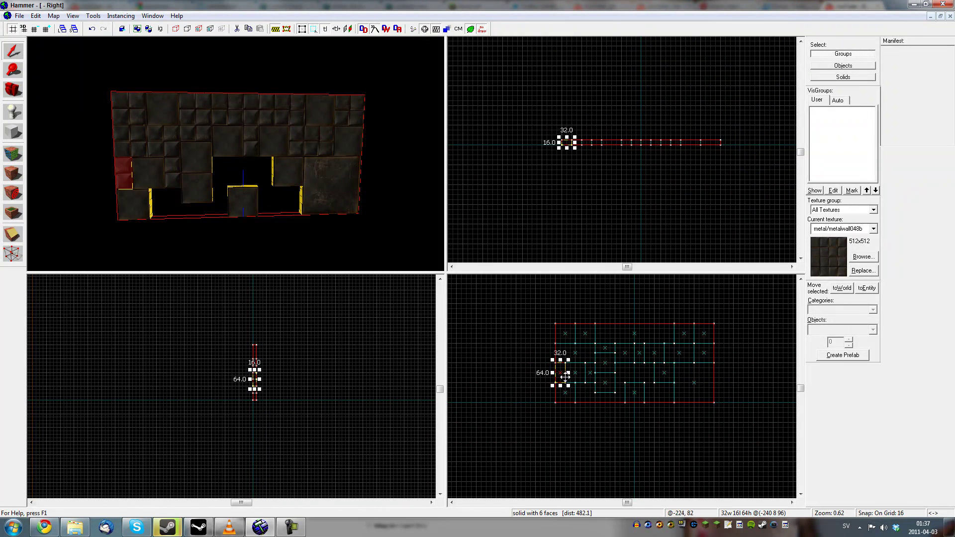
pyautogui.keyDown('shift'); pyautogui.moveTo(560, 373); pyautogui.dragTo(642, 392); pyautogui.keyUp('shift')
pyautogui.press('Escape')
# Inspect the completed block wall from several angles and turn off the cordon to view it within the room
pyautogui.press('z')
pyautogui.press('a')
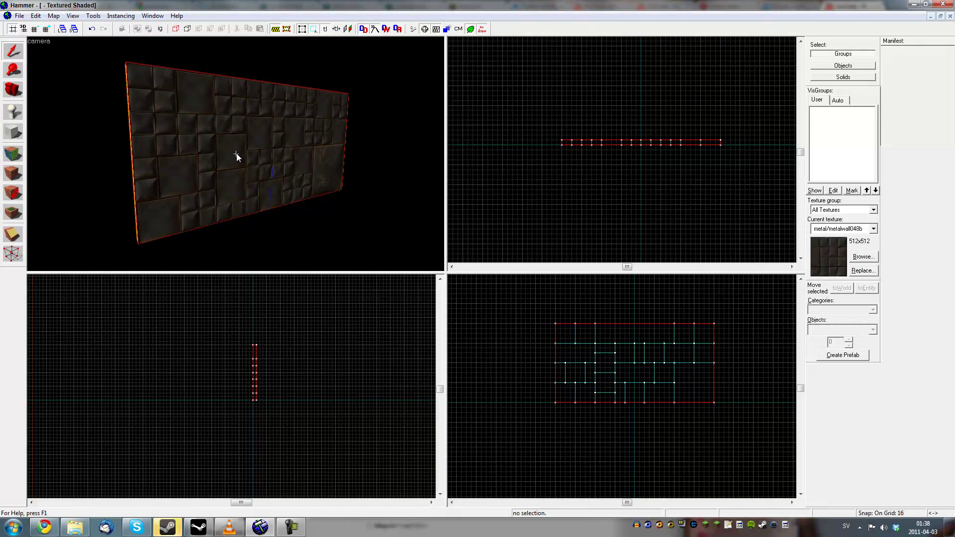
pyautogui.press('w')
pyautogui.press('d')
pyautogui.press('s')
pyautogui.press('z')
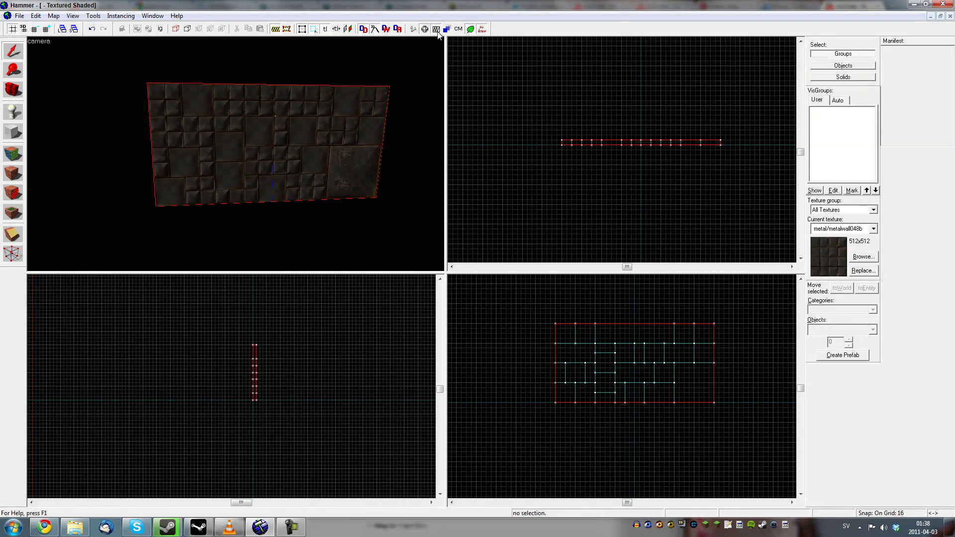
pyautogui.click(276, 30)
pyautogui.press('z')
pyautogui.press('d')
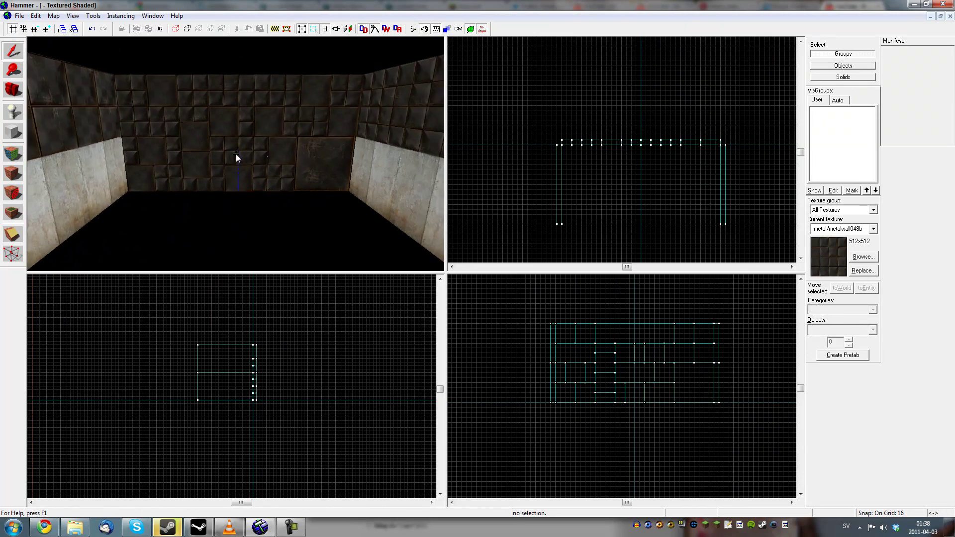
# Split the 32 by 64 unit small-tiled block near the second row's centre into two 32 by 32 unit blocks
pyautogui.press('w')
pyautogui.press('s')
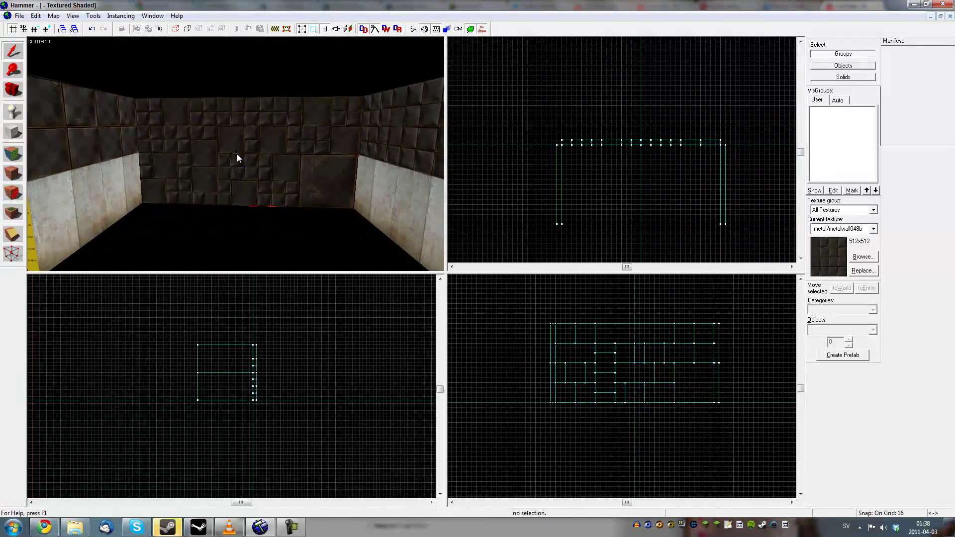
pyautogui.press('w')
pyautogui.press('a')
pyautogui.press('z')
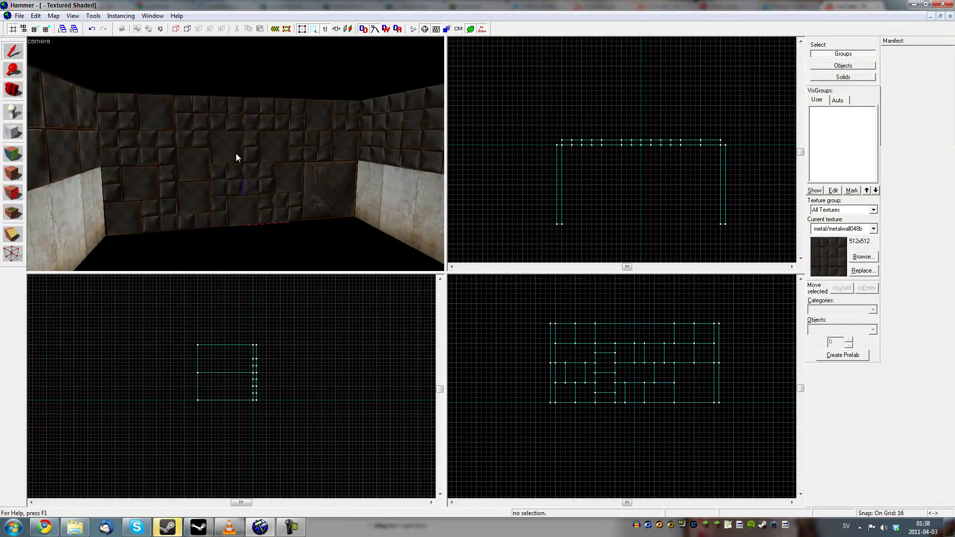
pyautogui.click(250, 159)
pyautogui.scroll(2, 571, 296)
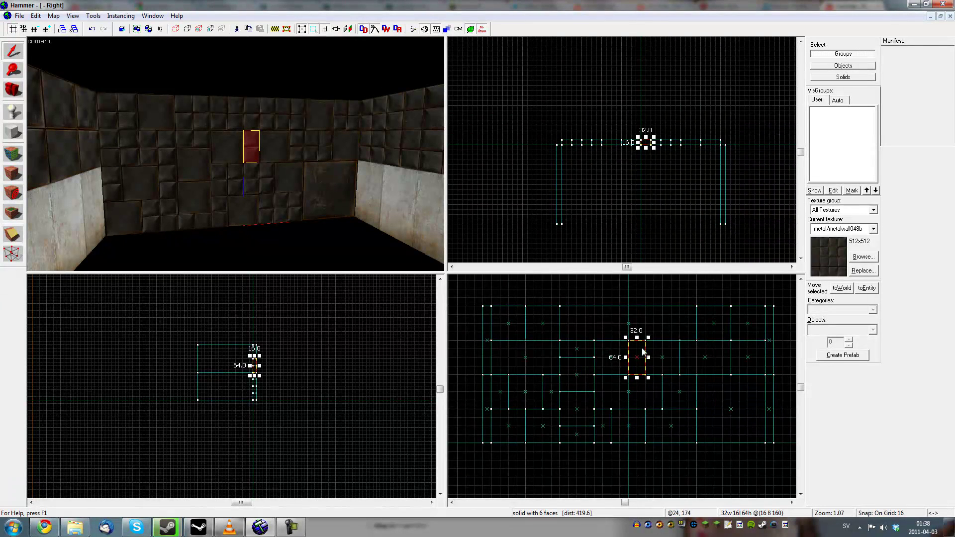
pyautogui.moveTo(638, 339); pyautogui.dragTo(639, 351)
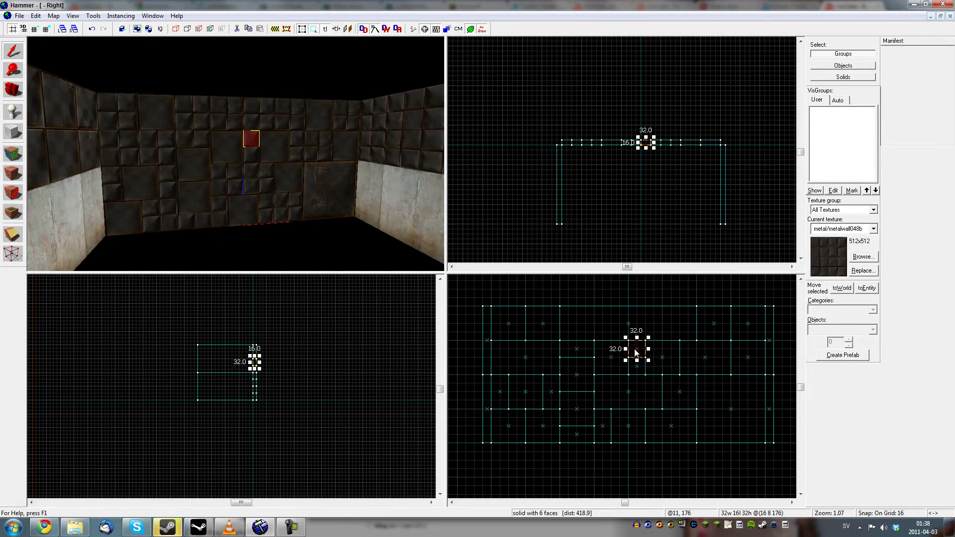
# Push the upper 32 by 32 unit block back 16 units behind the wall to form a recess, and deselect it
pyautogui.scroll(5, 642, 181)
pyautogui.moveTo(649, 109); pyautogui.dragTo(649, 88)
pyautogui.press('z')
pyautogui.press('w')
pyautogui.press('s')
pyautogui.press('Escape')
pyautogui.press('z')
# Filter the texture browser for "light" and apply lights/white001 to the front face of the recessed block
pyautogui.click(13, 154)
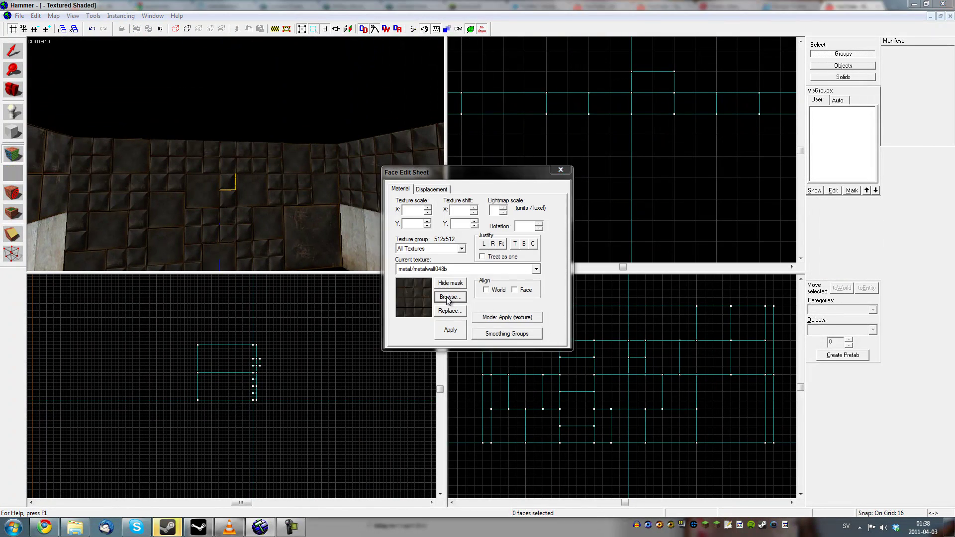
pyautogui.click(448, 298)
pyautogui.press('BackSpace')
pyautogui.press('BackSpace')
pyautogui.press('BackSpace')
pyautogui.press('BackSpace')
pyautogui.write('igh')
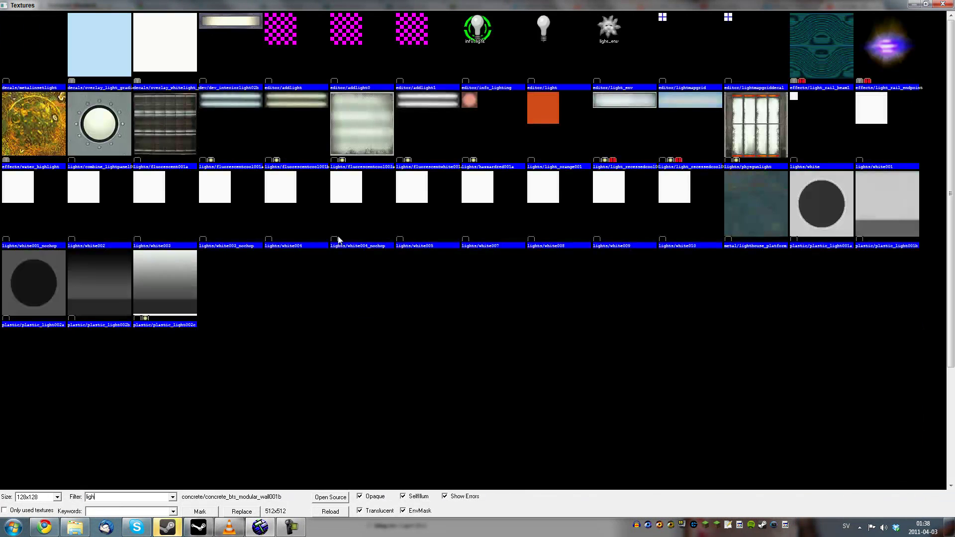
pyautogui.write('t')
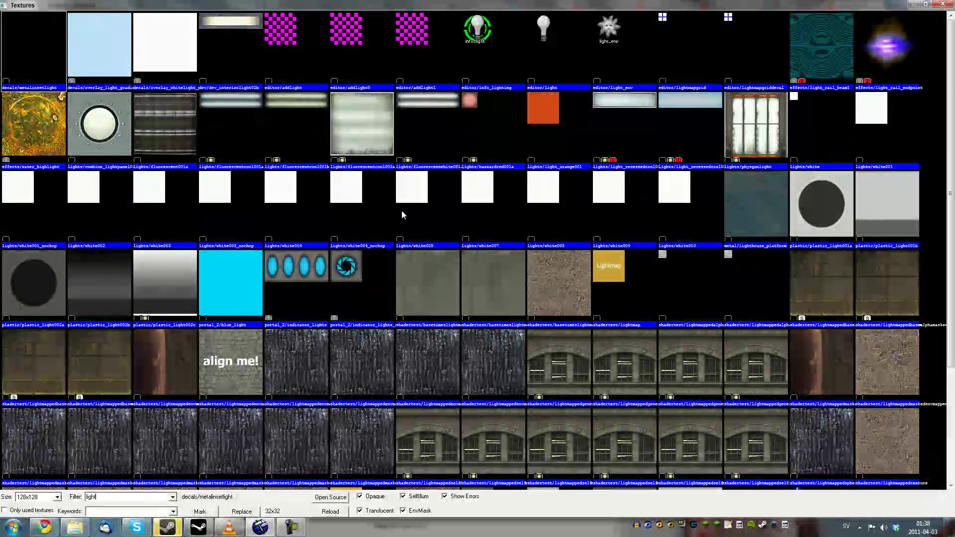
pyautogui.click(885, 133)
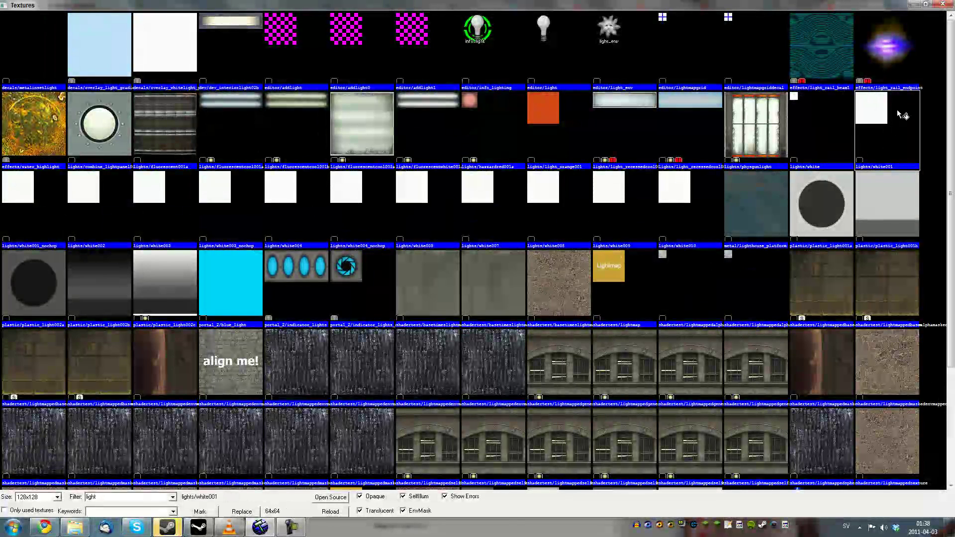
pyautogui.doubleClick(897, 110)
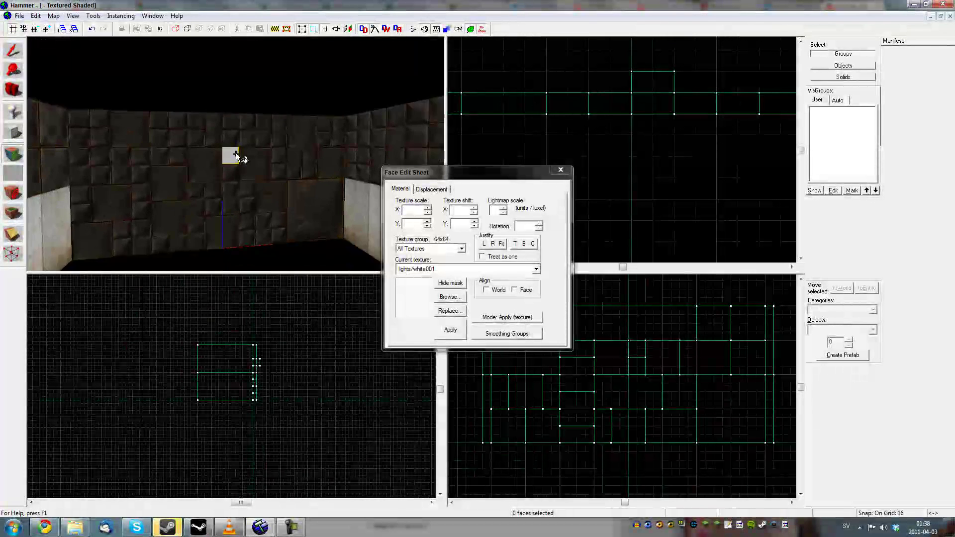
# Lift metal/metalwall048b from the block below the light and apply it, texture only, to the nodraw sides of the recess
pyautogui.scroll(5, 236, 155)
pyautogui.click(504, 321)
pyautogui.click(503, 329)
pyautogui.click(226, 211)
pyautogui.click(493, 322)
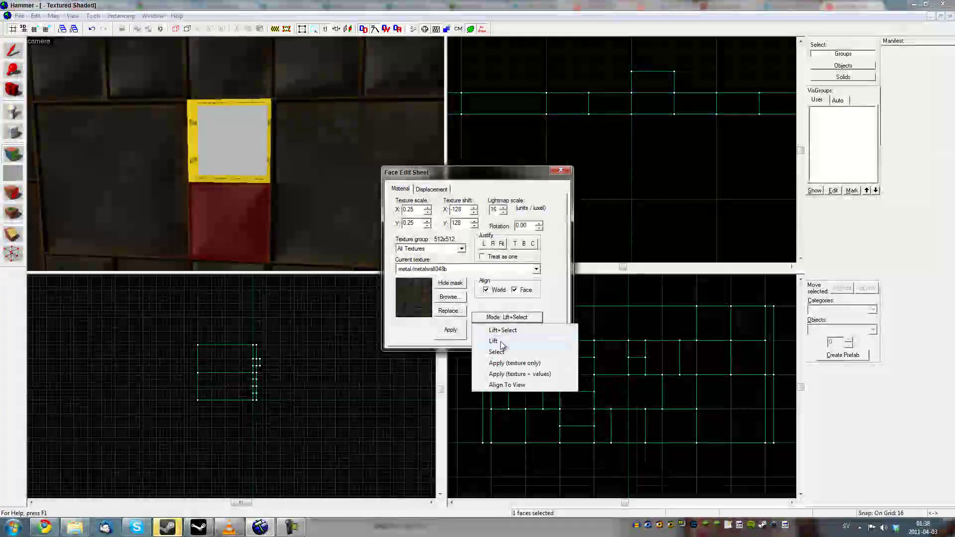
pyautogui.click(502, 366)
pyautogui.click(192, 142)
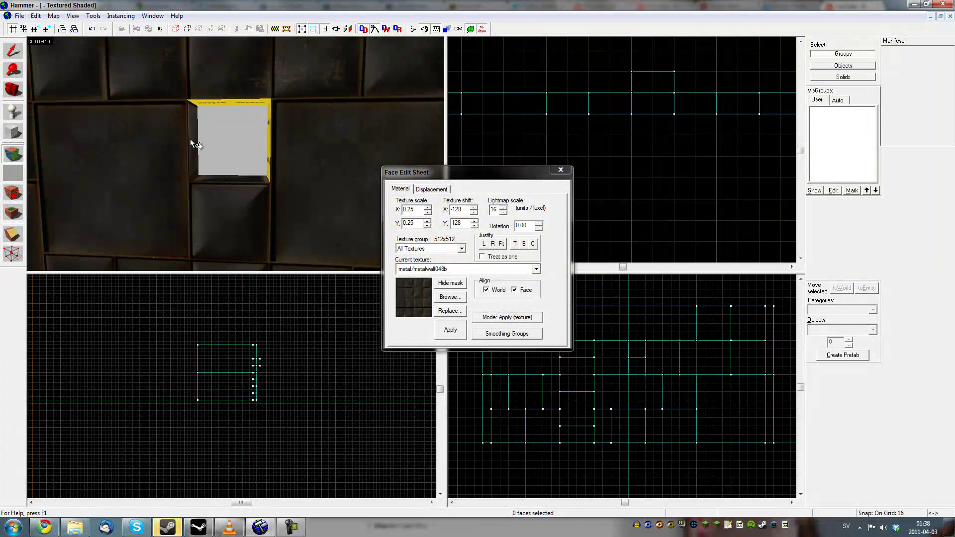
pyautogui.click(210, 103)
pyautogui.click(269, 122)
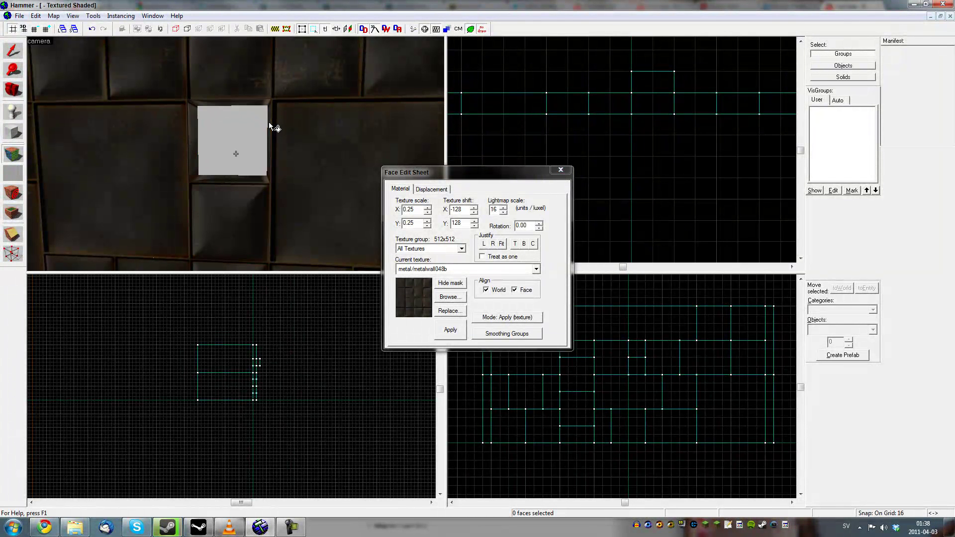
# Select all small-tiled front faces of the block wall and justify their texture left and top, treated as one
pyautogui.press('z')
pyautogui.press('a')
pyautogui.press('s')
pyautogui.press('z')
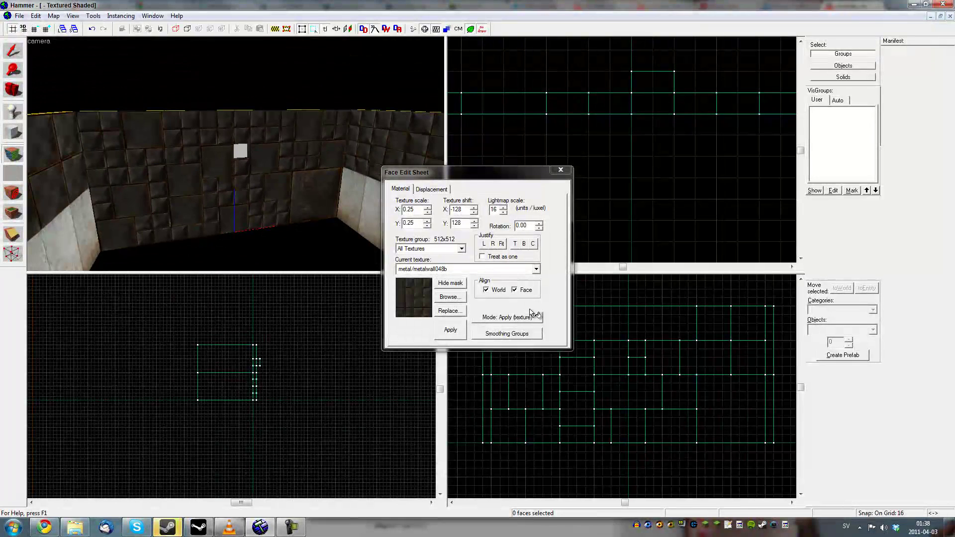
pyautogui.click(527, 321)
pyautogui.click(504, 330)
pyautogui.click(189, 136)
pyautogui.keyDown('ctrl'); pyautogui.click(98, 129); pyautogui.keyUp('ctrl')
pyautogui.keyDown('ctrl'); pyautogui.click(161, 160); pyautogui.keyUp('ctrl')
pyautogui.keyDown('ctrl'); pyautogui.click(160, 199); pyautogui.keyUp('ctrl')
pyautogui.keyDown('ctrl'); pyautogui.click(201, 230); pyautogui.keyUp('ctrl')
pyautogui.keyDown('ctrl'); pyautogui.click(208, 198); pyautogui.keyUp('ctrl')
pyautogui.keyDown('ctrl'); pyautogui.click(332, 123); pyautogui.keyUp('ctrl')
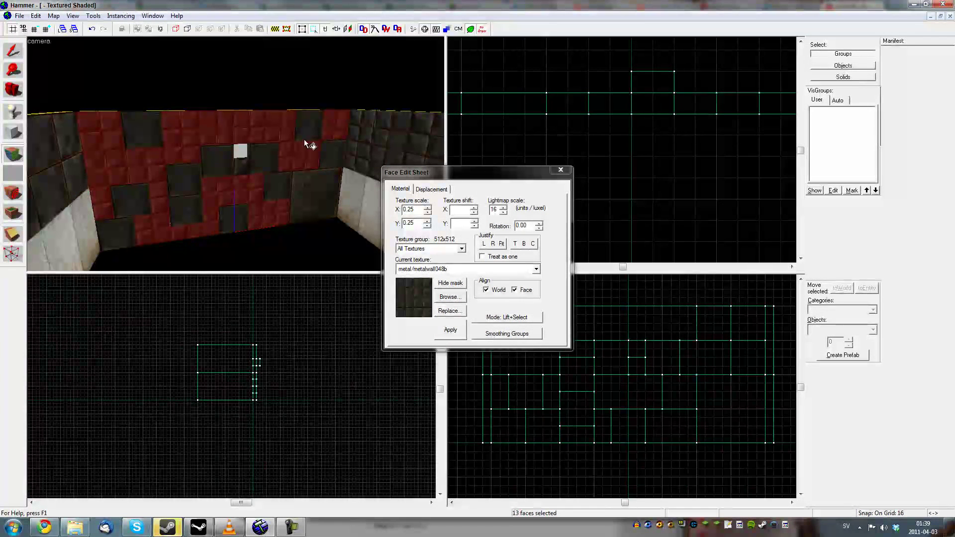
pyautogui.click(483, 258)
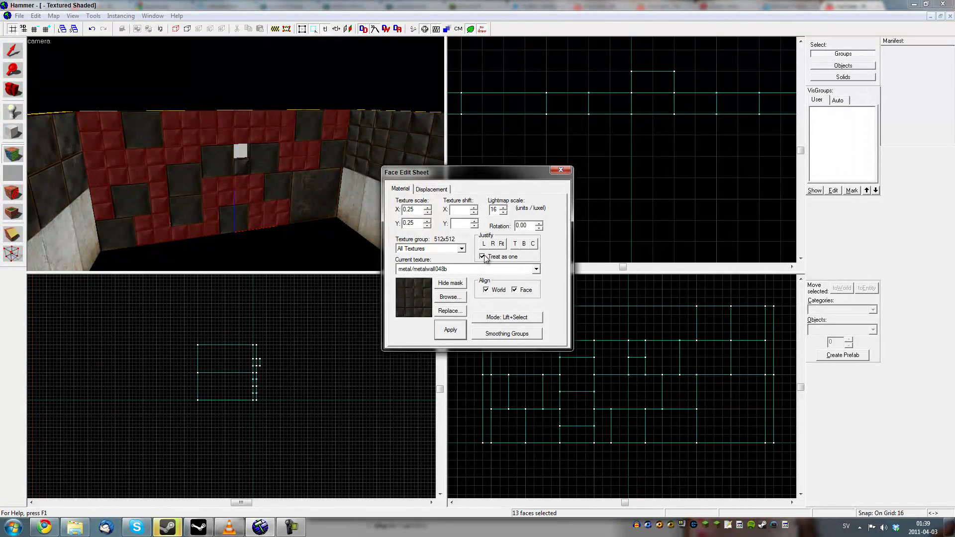
pyautogui.click(483, 244)
pyautogui.click(516, 243)
pyautogui.click(515, 244)
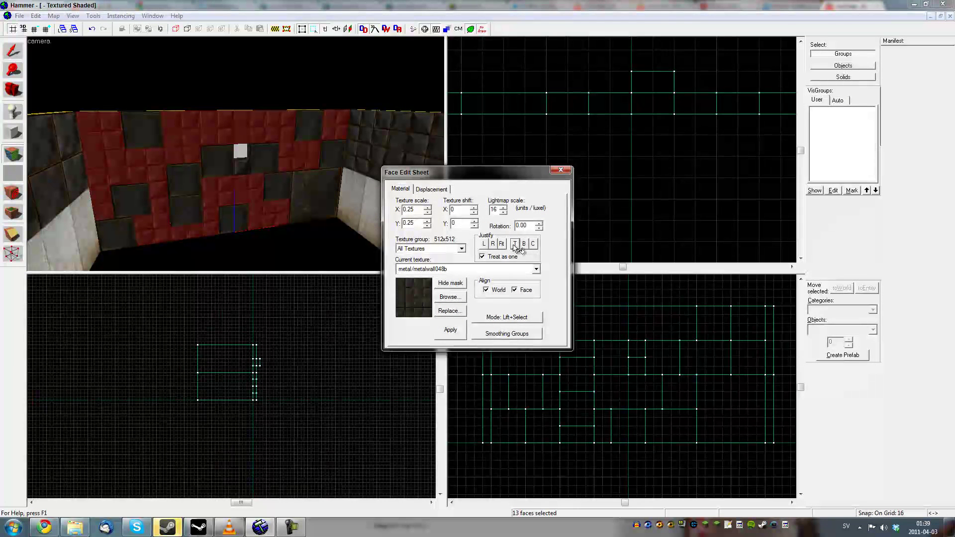
# Select all faces of the wall using metal/metalwall048b_med and justify their texture left and top, treated as one
pyautogui.click(115, 234)
pyautogui.keyDown('ctrl'); pyautogui.click(214, 160); pyautogui.keyUp('ctrl')
pyautogui.keyDown('ctrl'); pyautogui.click(137, 192); pyautogui.keyUp('ctrl')
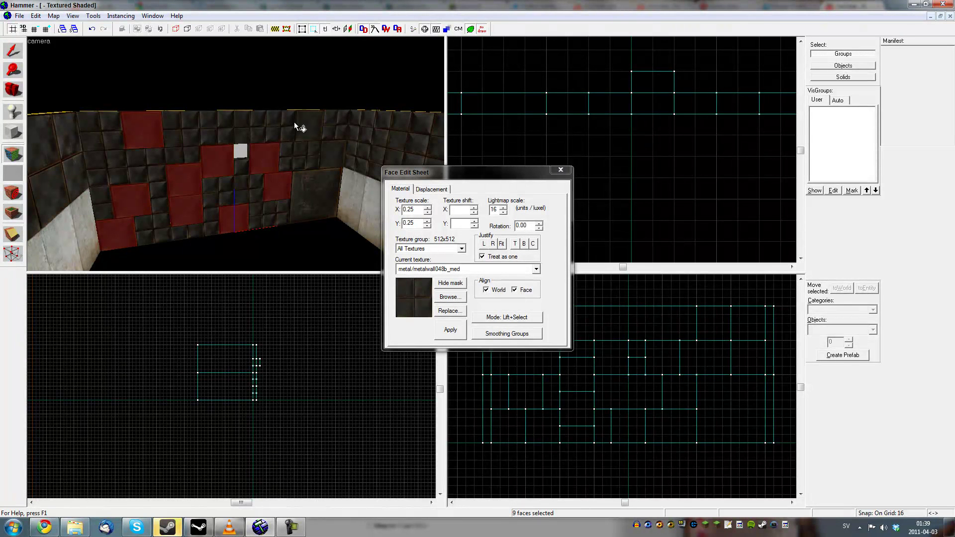
pyautogui.keyDown('ctrl'); pyautogui.click(332, 167); pyautogui.keyUp('ctrl')
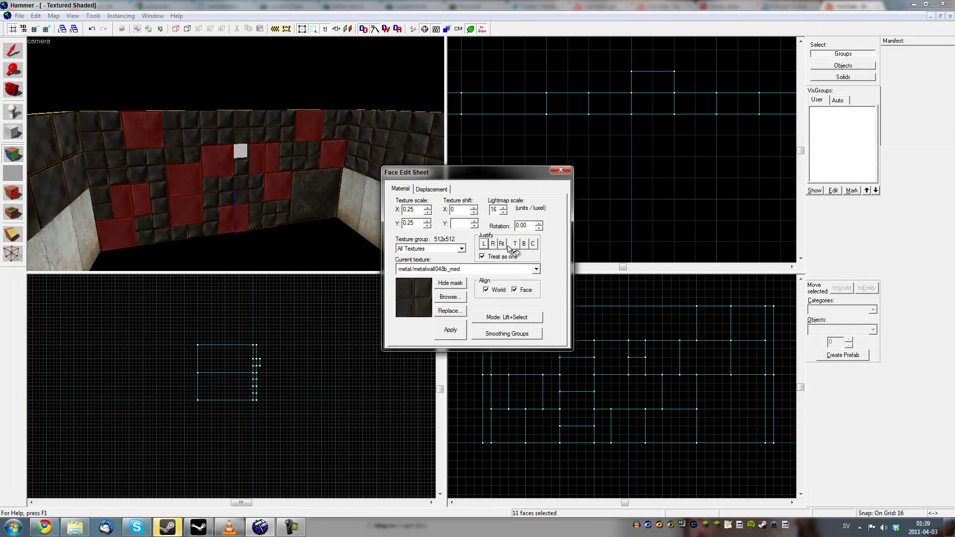
# Correct the medium-tiled blocks with split tiles, justifying the vertically divided ones right and the stacked pair bottom
pyautogui.click(124, 199)
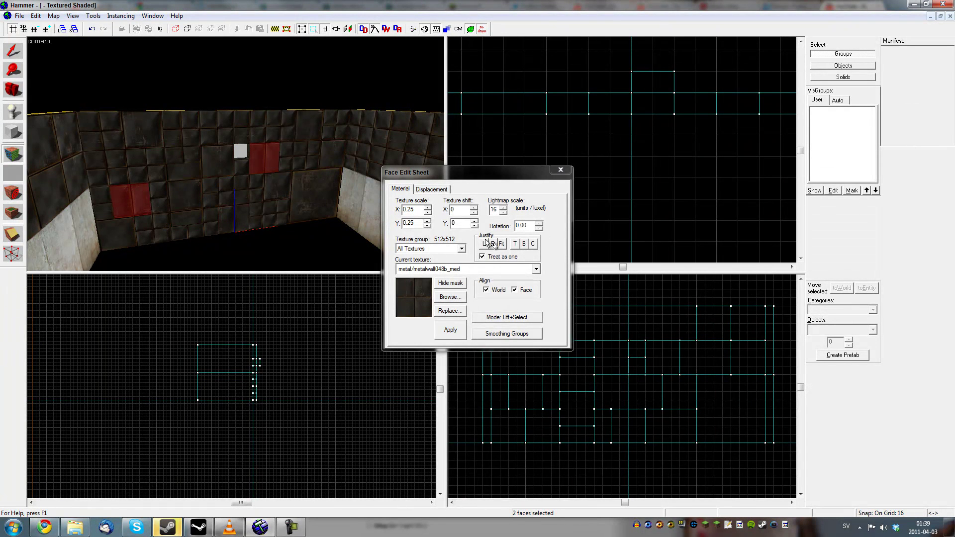
pyautogui.click(194, 193)
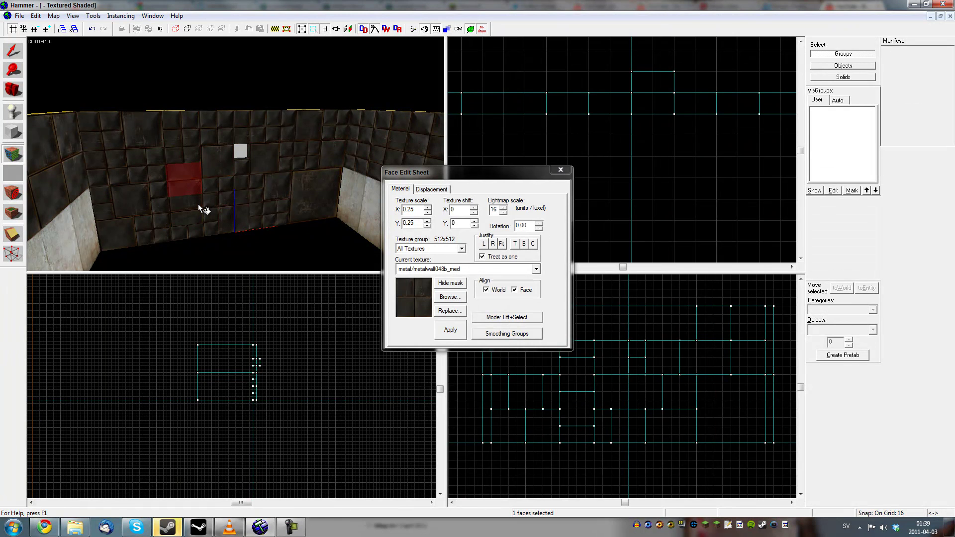
pyautogui.click(524, 244)
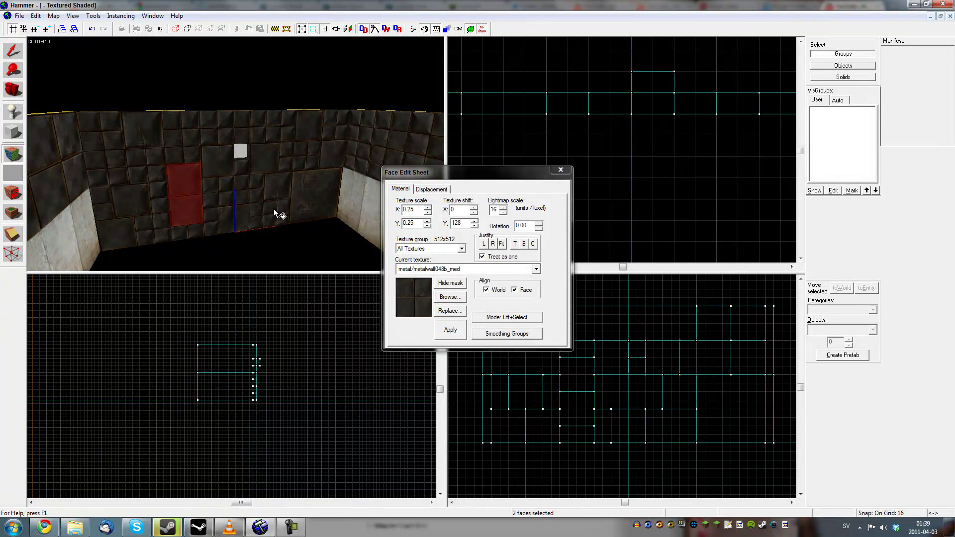
pyautogui.click(320, 196)
pyautogui.click(561, 170)
# Examine the retextured wall and recessed light from near and far, comparing them with the plain side walls
pyautogui.press('z')
pyautogui.press('w')
pyautogui.press('s')
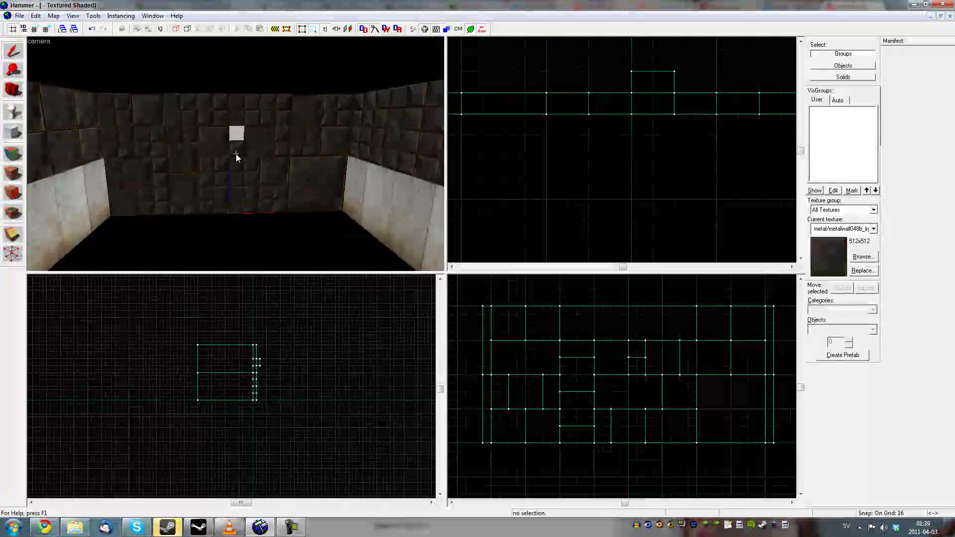
pyautogui.press('w')
pyautogui.press('s')
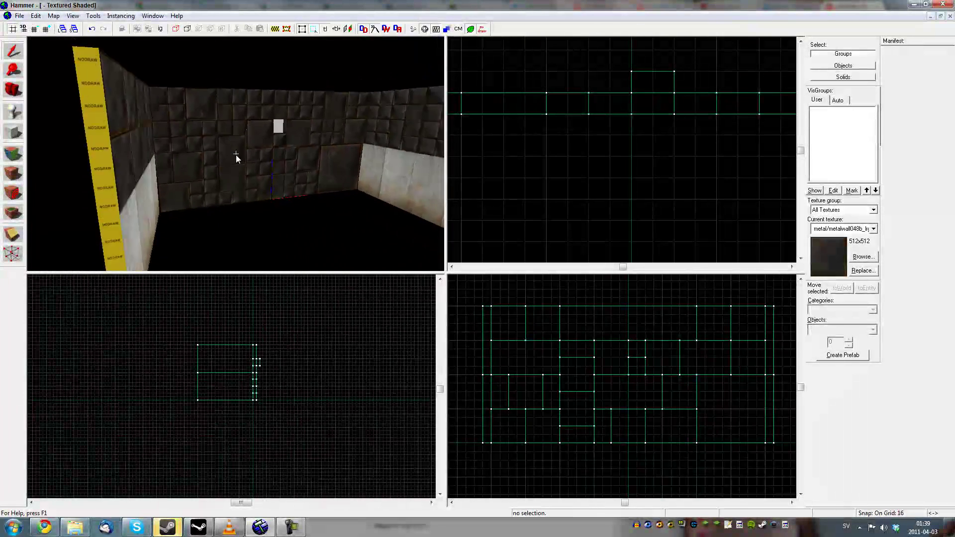
pyautogui.doubleClick(236, 154)
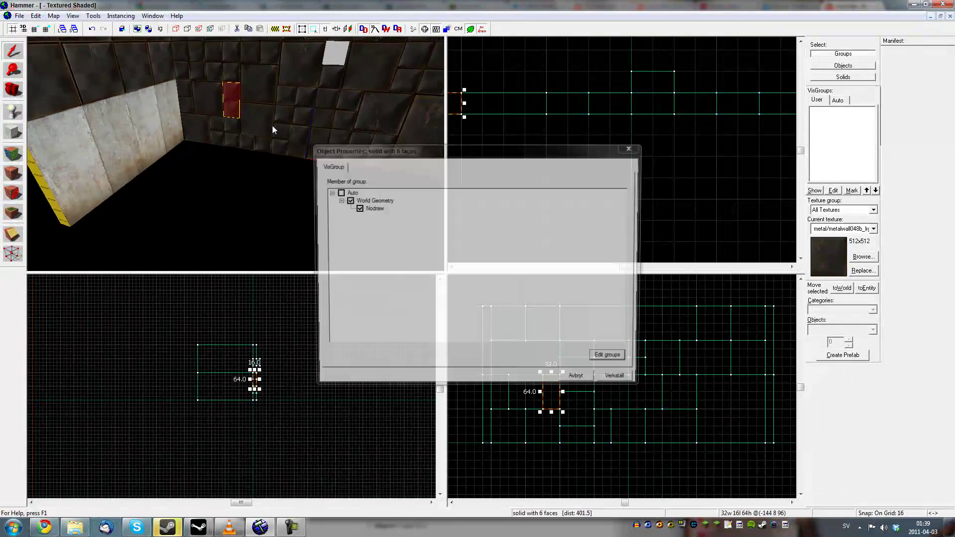
pyautogui.click(635, 150)
pyautogui.press('Escape')
pyautogui.press('z')
pyautogui.press('s')
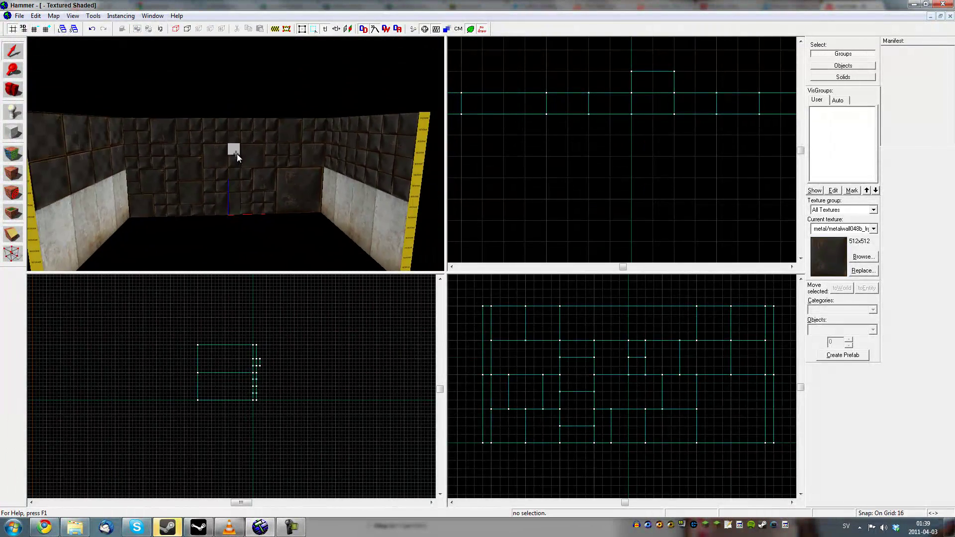
pyautogui.press('w')
pyautogui.press('w')
pyautogui.press('s')
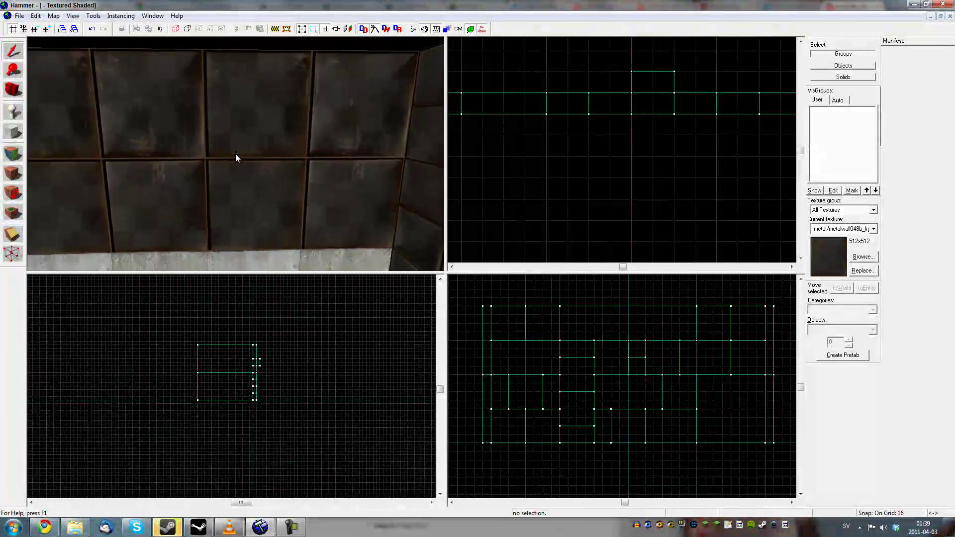
pyautogui.press('s')
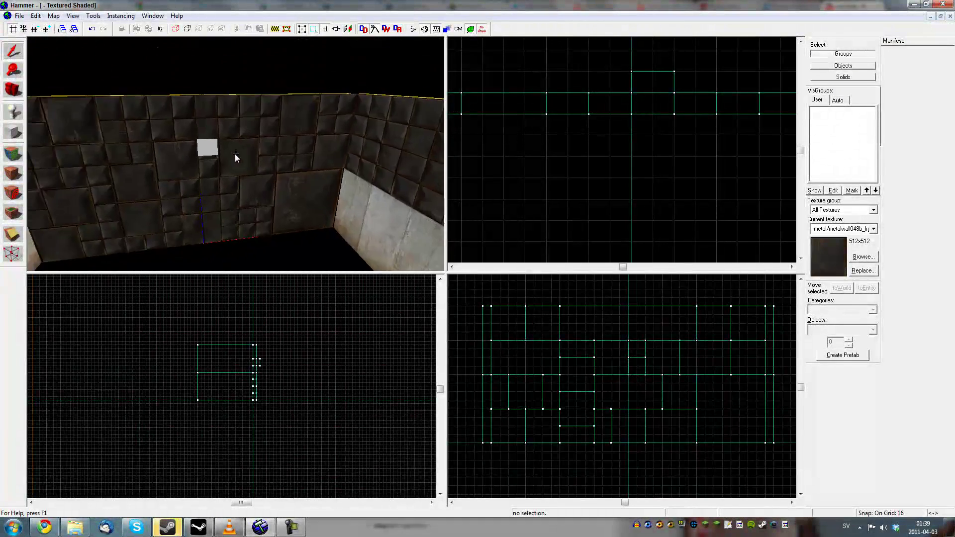
pyautogui.press('s')
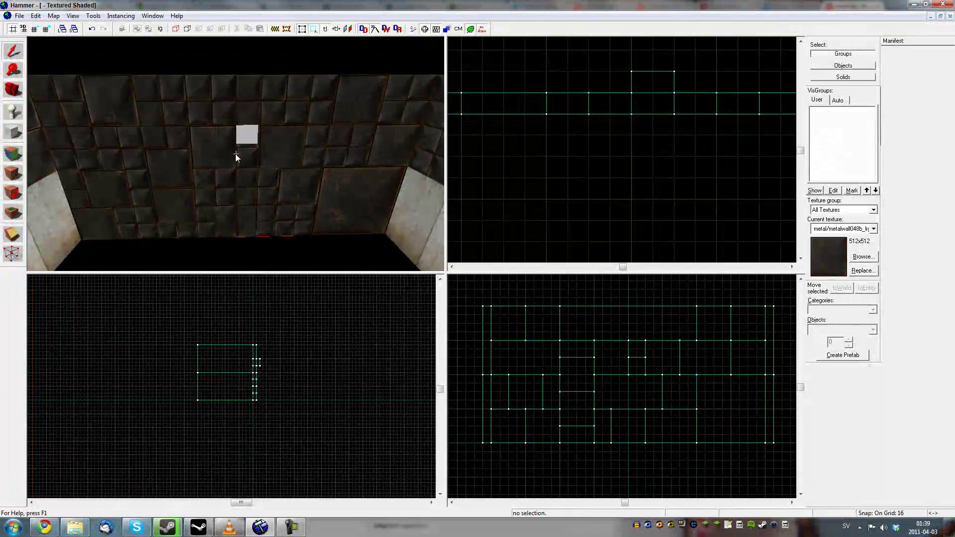
pyautogui.press('s')
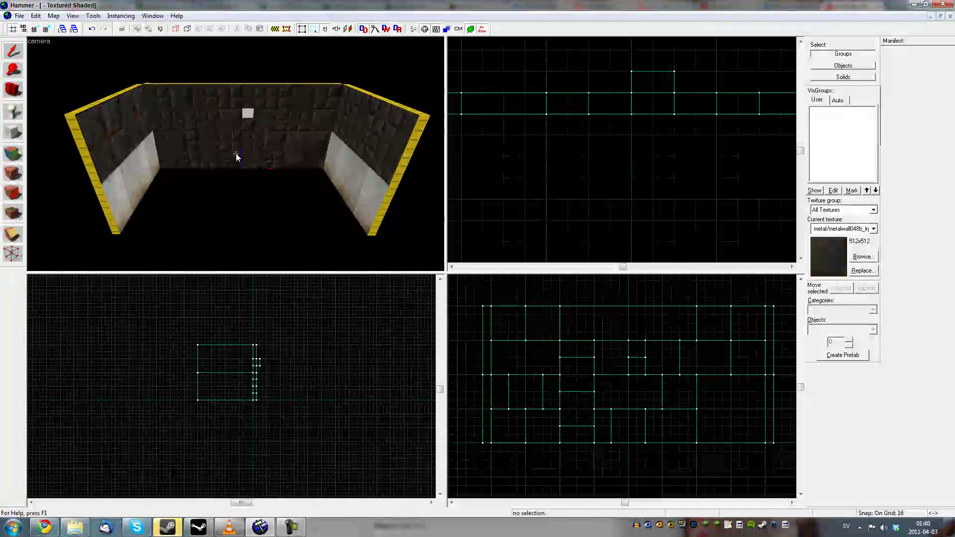
pyautogui.press('z')
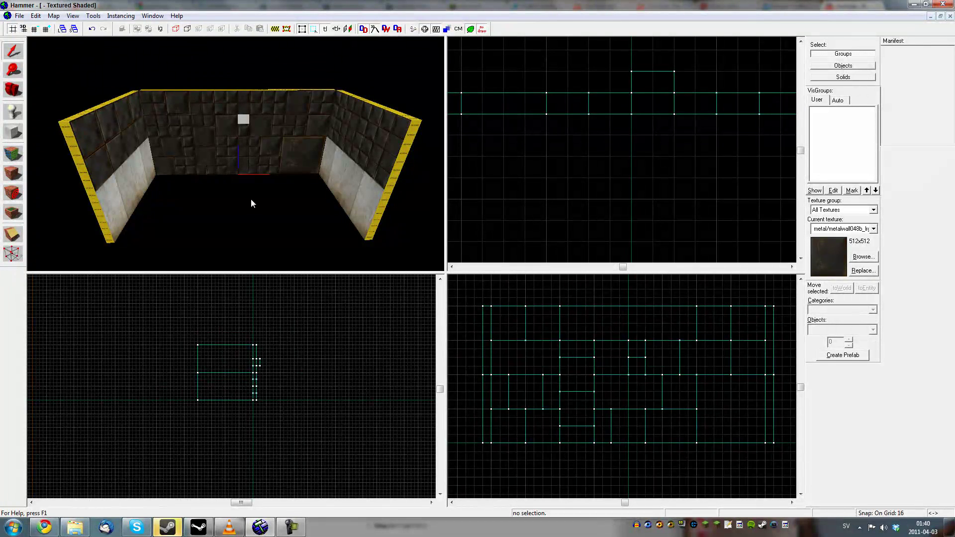
# Realign the metal/metalwall048b_med texture on the bottom row's centre block to an X shift of 128
pyautogui.press('w')
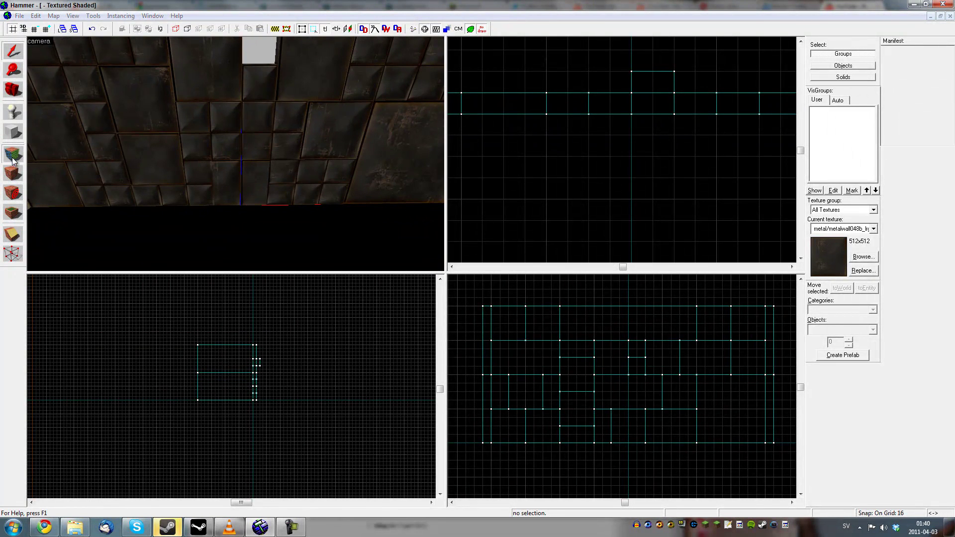
pyautogui.click(13, 155)
pyautogui.click(252, 175)
pyautogui.press('s')
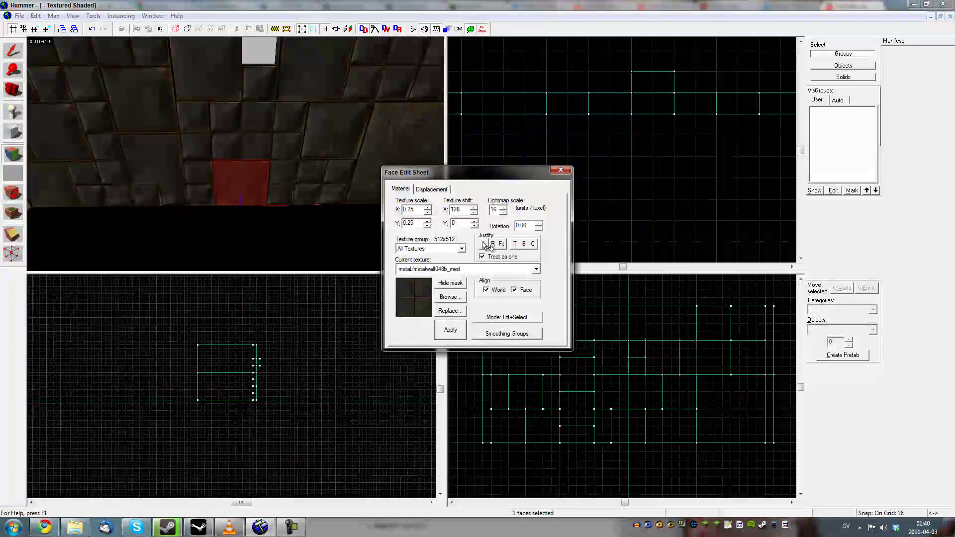
pyautogui.click(563, 171)
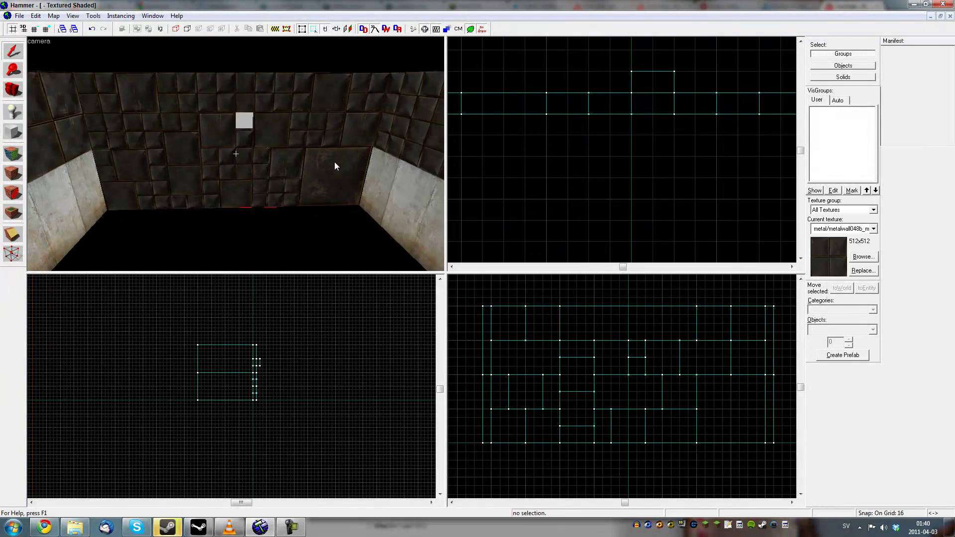
pyautogui.press('s')
pyautogui.press('z')
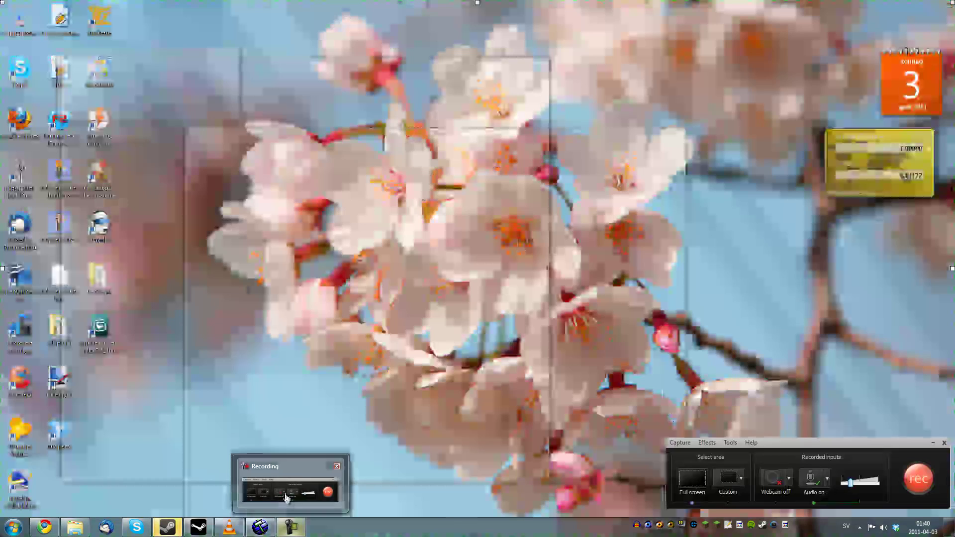
pyautogui.click(284, 494)
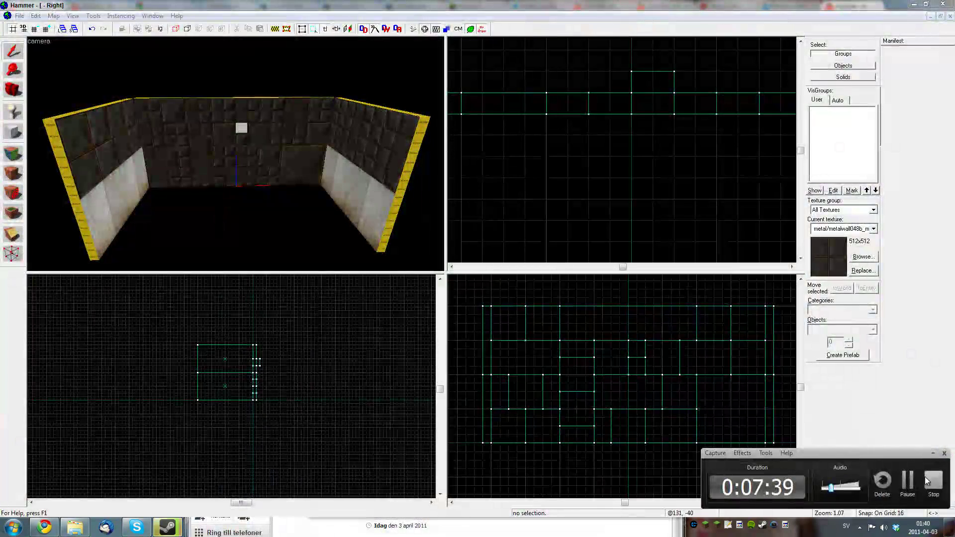